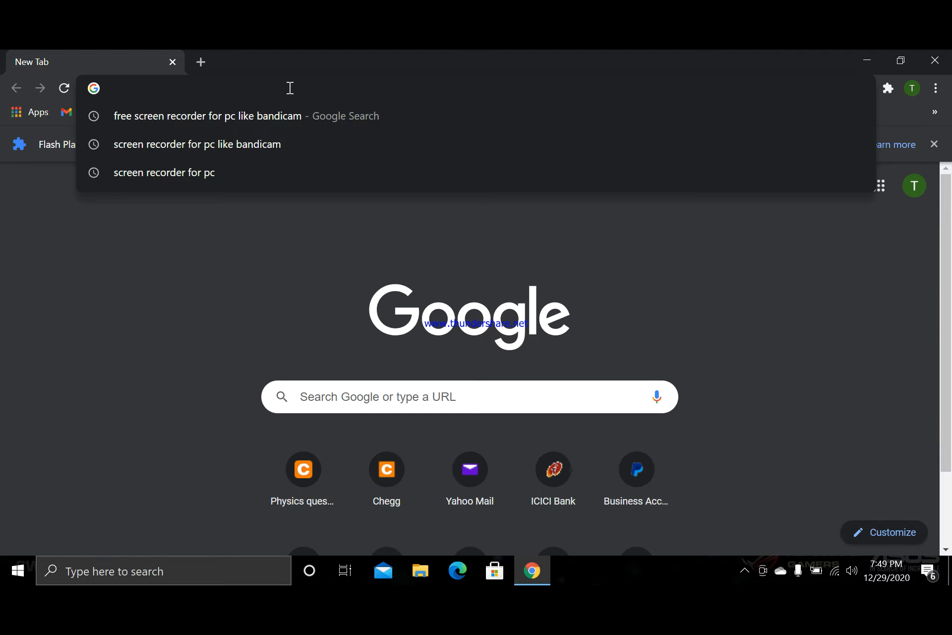
- Open the income tax e-filing website incometaxindiaefiling.gov.in and dismiss the announcement popup on its home page
{"action": "type", "text": "im"}
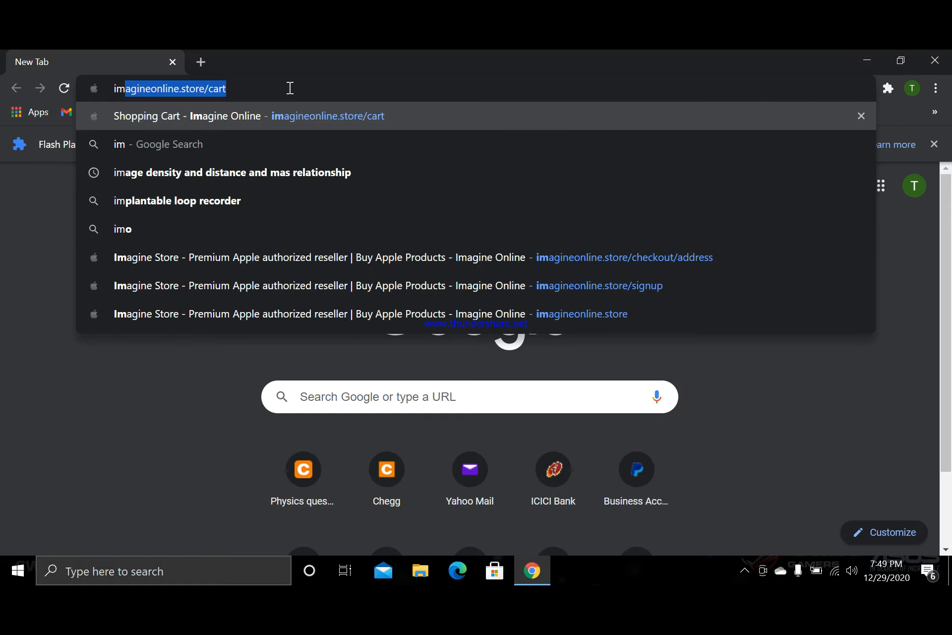
{"action": "key", "text": "BackSpace"}
{"action": "key", "text": "BackSpace"}
{"action": "type", "text": "ncometaxindiaefiling.gov.in"}
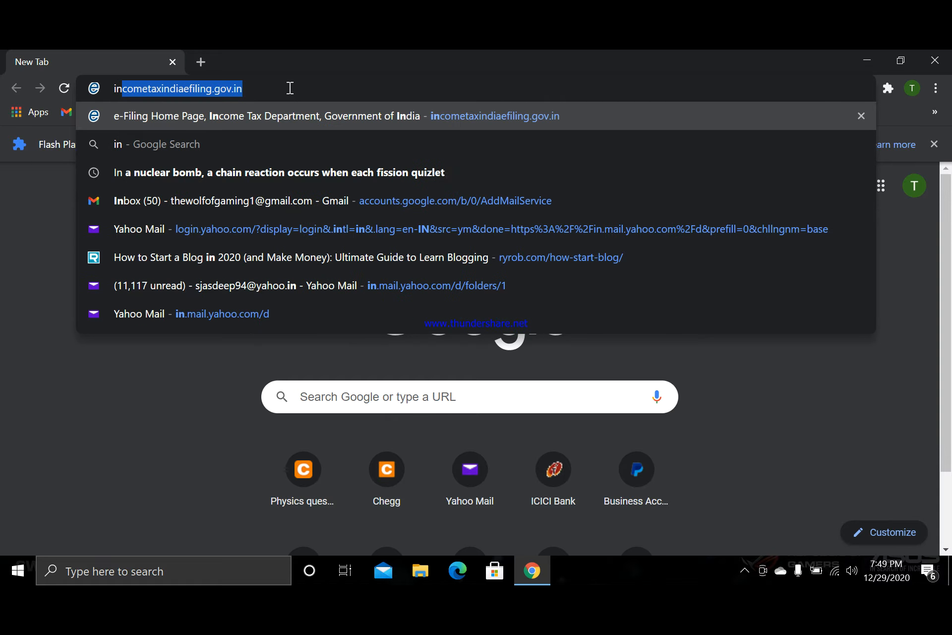
{"action": "key", "text": "Return"}
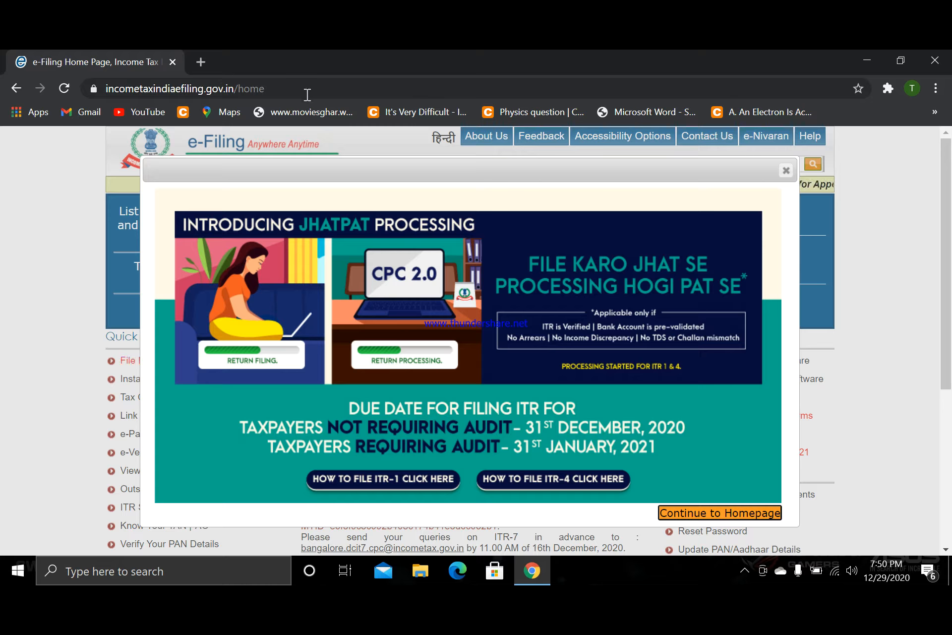
{"action": "left_click", "coordinate": [786, 172]}
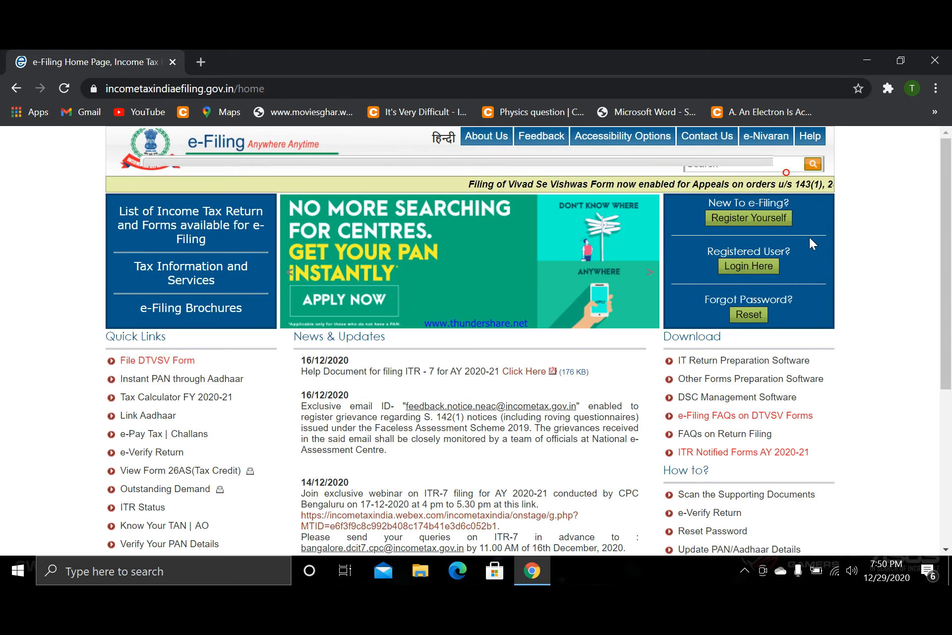
- Open the login page for registered users from the e-filing home page
{"action": "scroll", "coordinate": [815, 254], "scroll_direction": "down", "scroll_amount": 1}
{"action": "scroll", "coordinate": [811, 286], "scroll_direction": "up", "scroll_amount": 1}
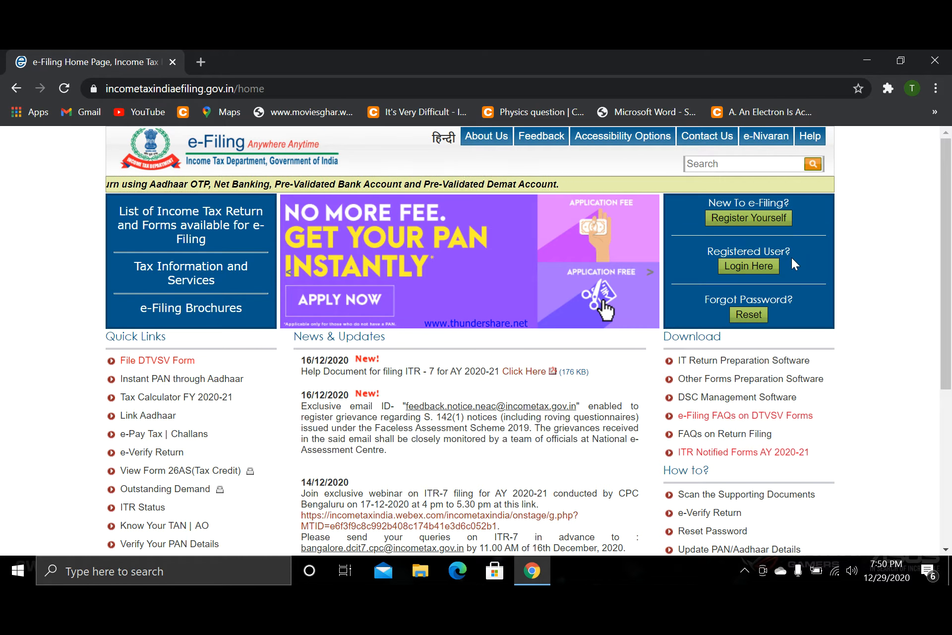
{"action": "left_click", "coordinate": [769, 266]}
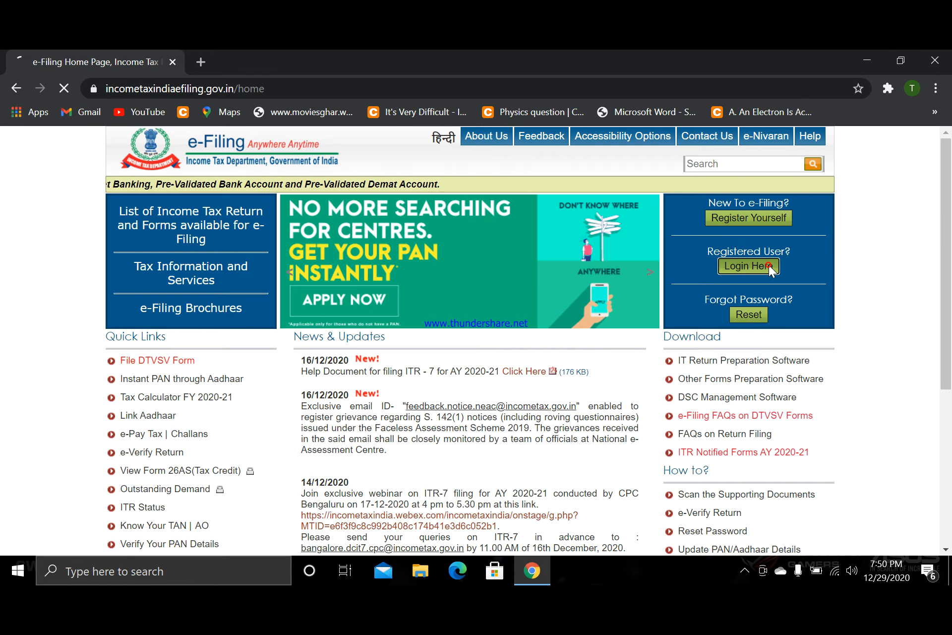
- Enter the taxpayer's PAN as the user ID in the login form
{"action": "left_click", "coordinate": [409, 244]}
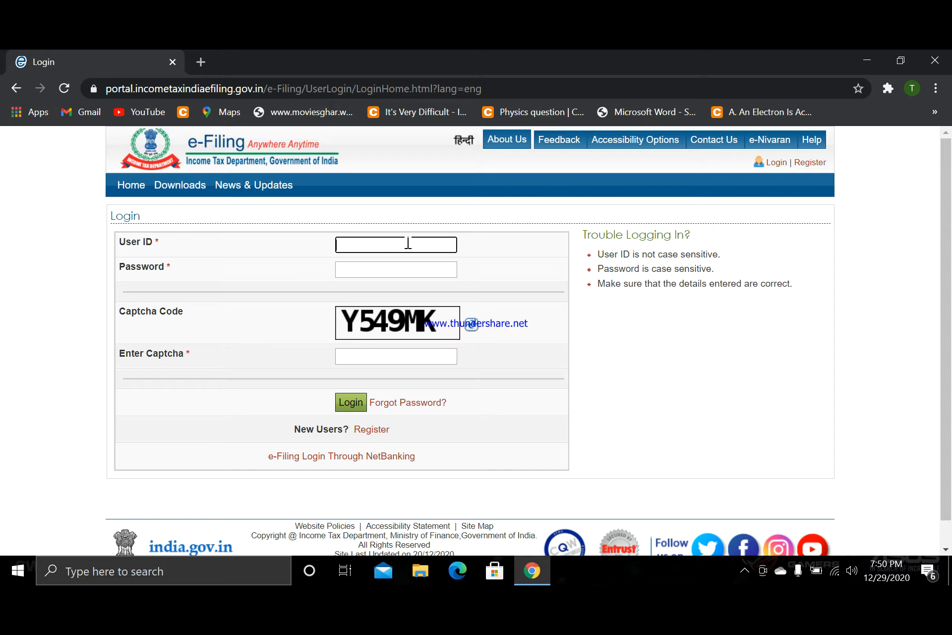
- Fill in the account password in the login form, correcting any mistyped characters
{"action": "key", "text": "Tab"}
{"action": "type", "text": "a•••••••••••"}
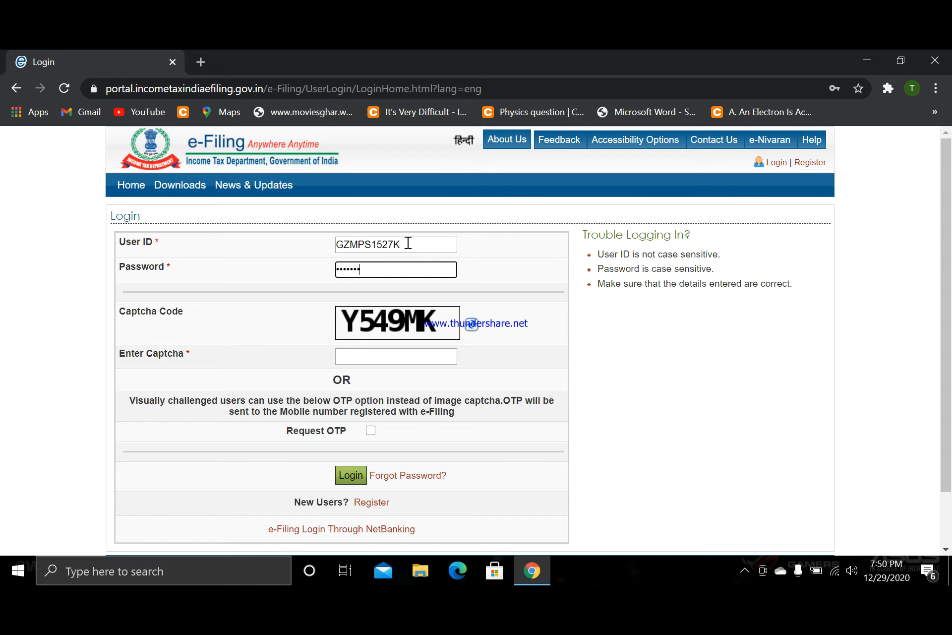
{"action": "type", "text": "•"}
{"action": "key", "text": "BackSpace"}
{"action": "key", "text": "BackSpace"}
{"action": "key", "text": "BackSpace"}
{"action": "key", "text": "BackSpace"}
{"action": "key", "text": "BackSpace"}
{"action": "key", "text": "BackSpace"}
{"action": "key", "text": "BackSpace"}
{"action": "key", "text": "BackSpace"}
{"action": "key", "text": "BackSpace"}
{"action": "key", "text": "BackSpace"}
{"action": "key", "text": "BackSpace"}
{"action": "key", "text": "BackSpace"}
{"action": "key", "text": "BackSpace"}
{"action": "type", "text": "••••••••••"}
{"action": "key", "text": "Tab"}
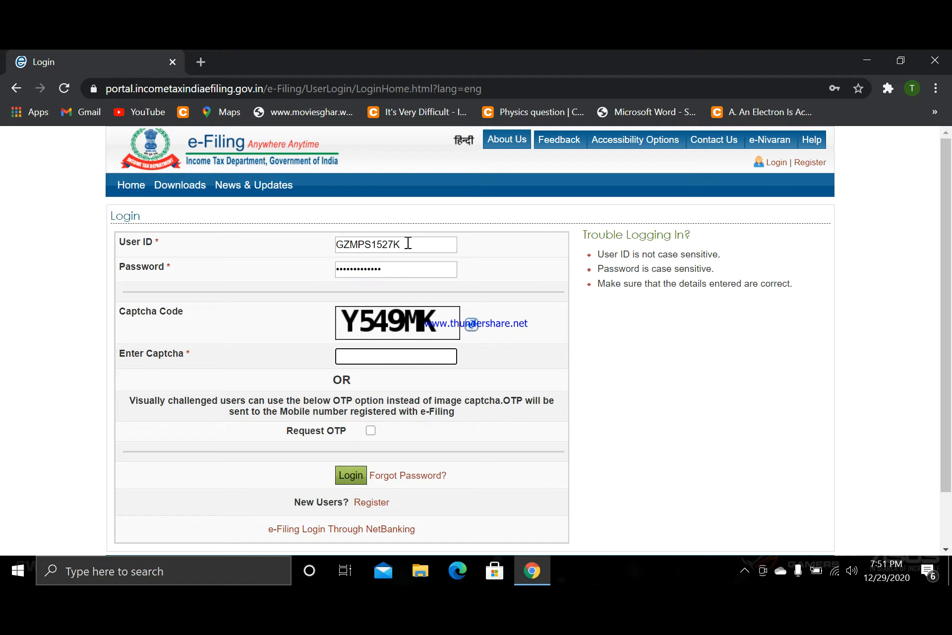
- Enter the displayed captcha code and log in to the e-filing account
{"action": "type", "text": "Y549MK"}
{"action": "left_click", "coordinate": [343, 477]}
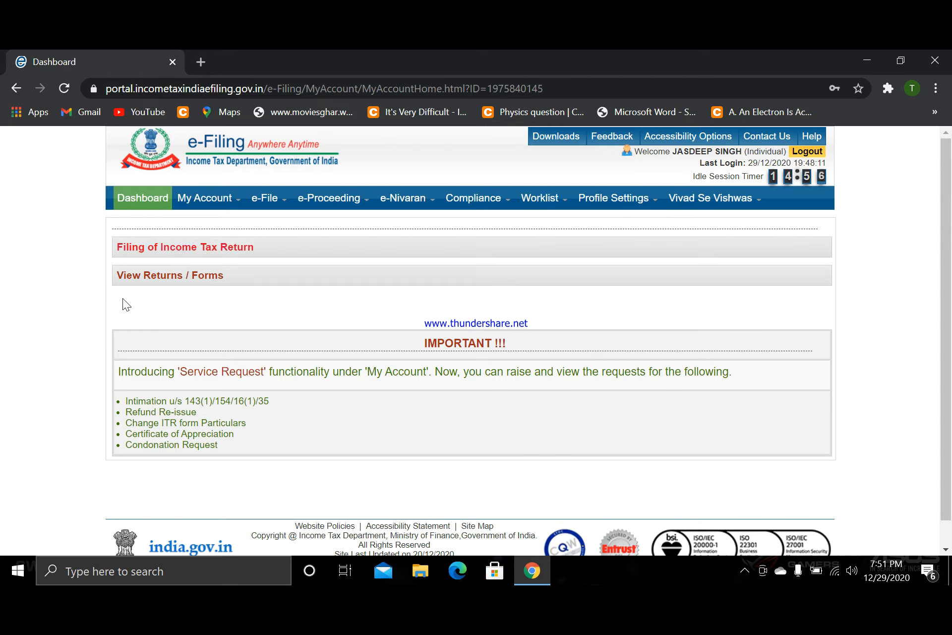
- Display the account's e-filed returns, choosing IncomeTax Returns as the option
{"action": "mouse_move", "coordinate": [230, 201]}
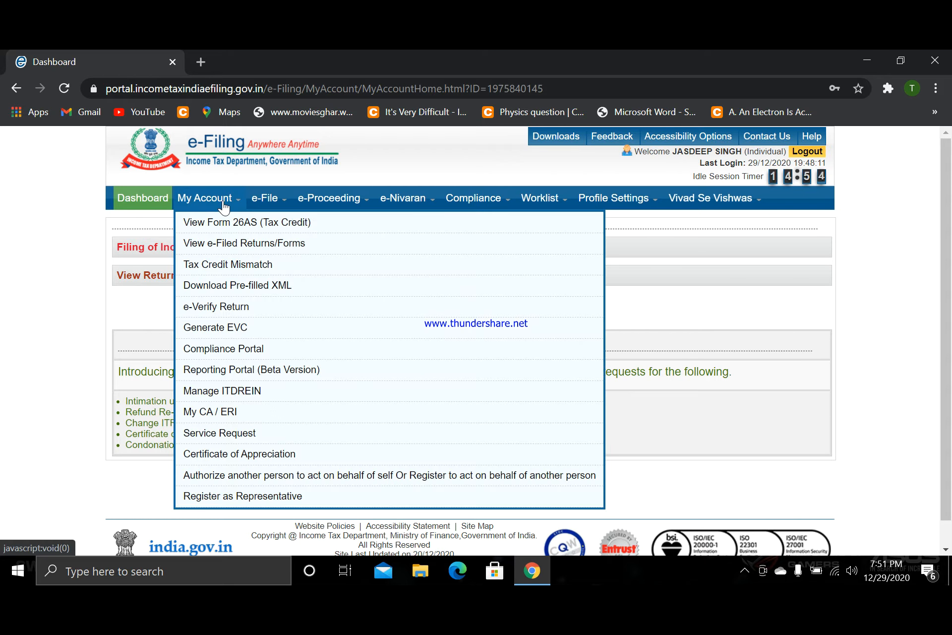
{"action": "left_click", "coordinate": [227, 244]}
{"action": "left_click", "coordinate": [513, 287]}
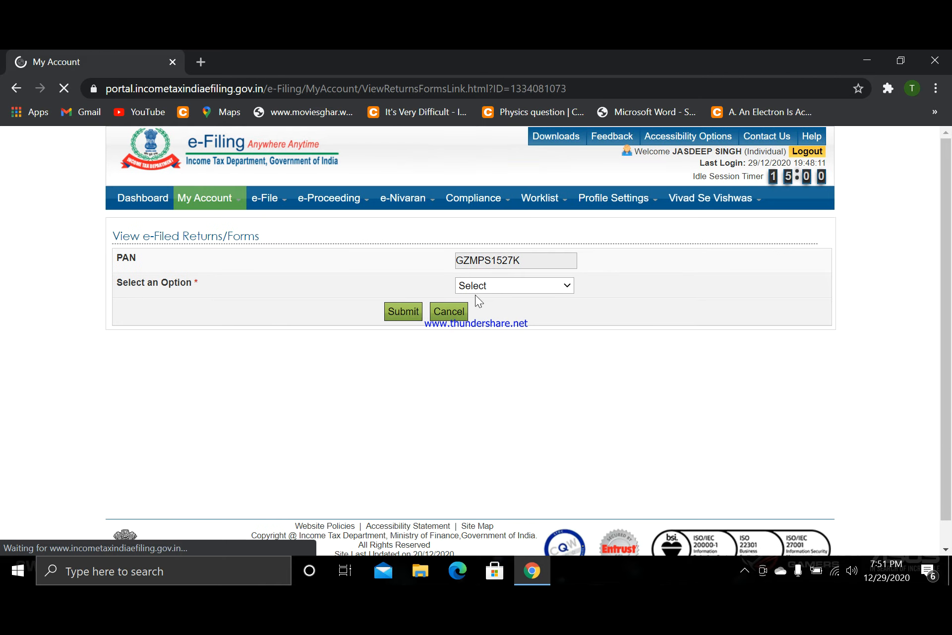
{"action": "left_click", "coordinate": [508, 311]}
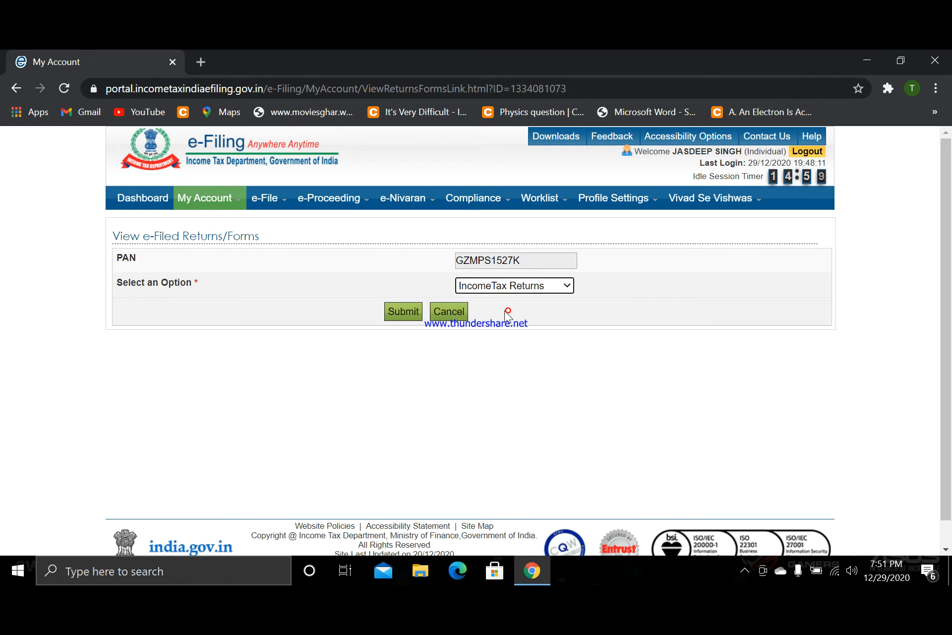
{"action": "left_click", "coordinate": [420, 317]}
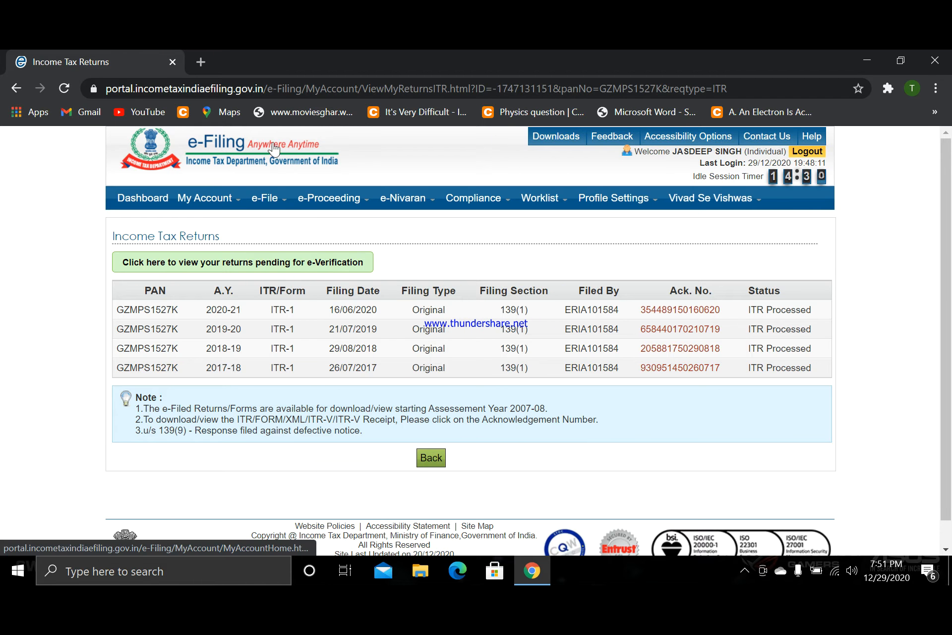
- Return to the dashboard, request Form 26AS (Tax Credit), and confirm the redirect to the TDS-CPC website
{"action": "left_click", "coordinate": [132, 200]}
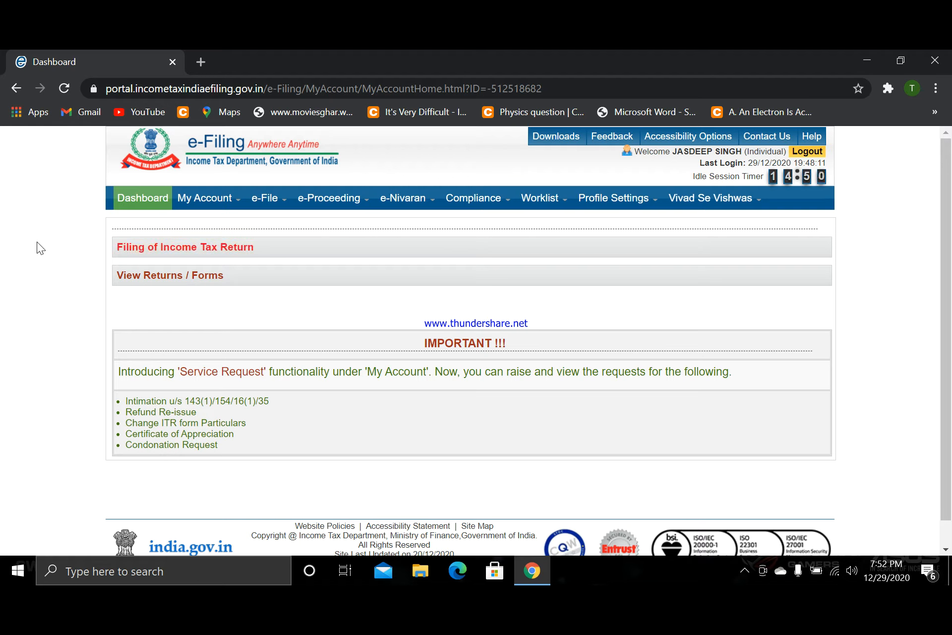
{"action": "mouse_move", "coordinate": [191, 201]}
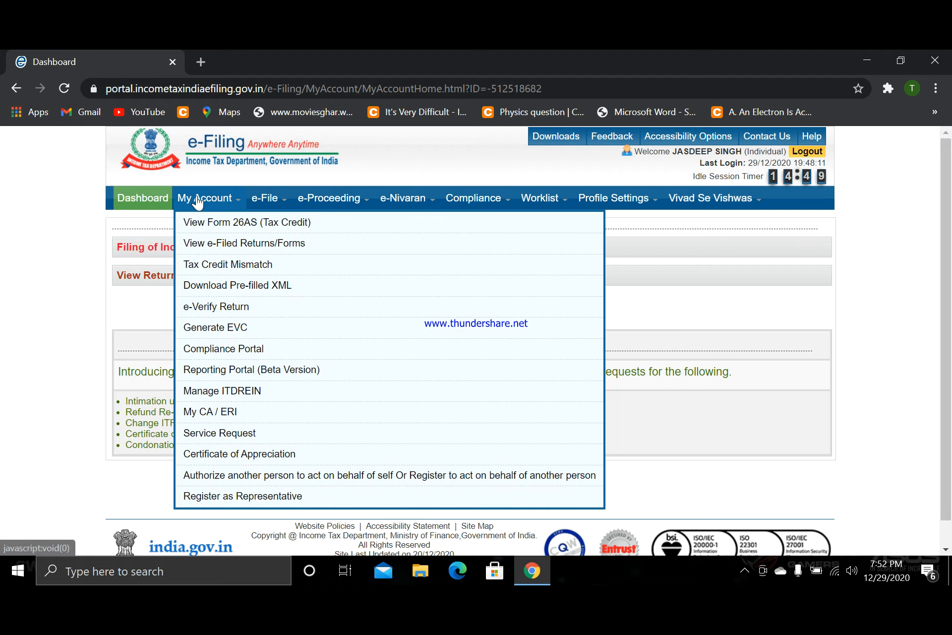
{"action": "left_click", "coordinate": [226, 224]}
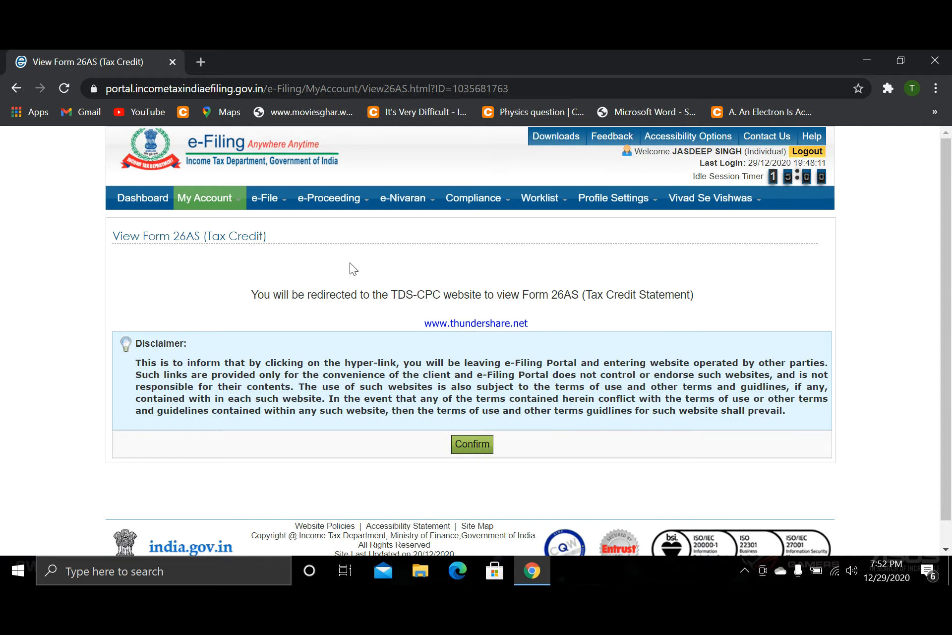
{"action": "scroll", "coordinate": [348, 264], "scroll_direction": "down", "scroll_amount": 1}
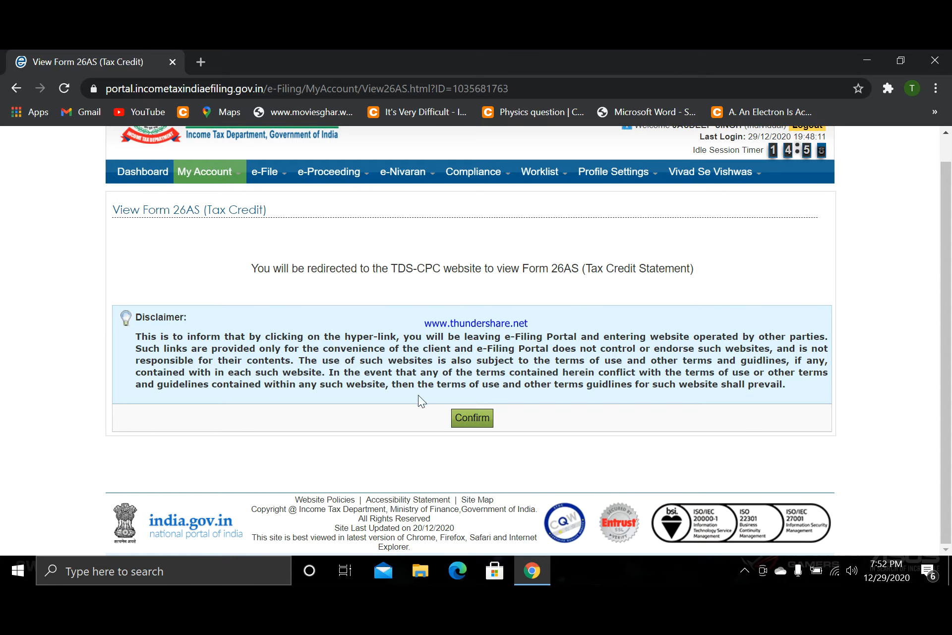
{"action": "left_click", "coordinate": [464, 417]}
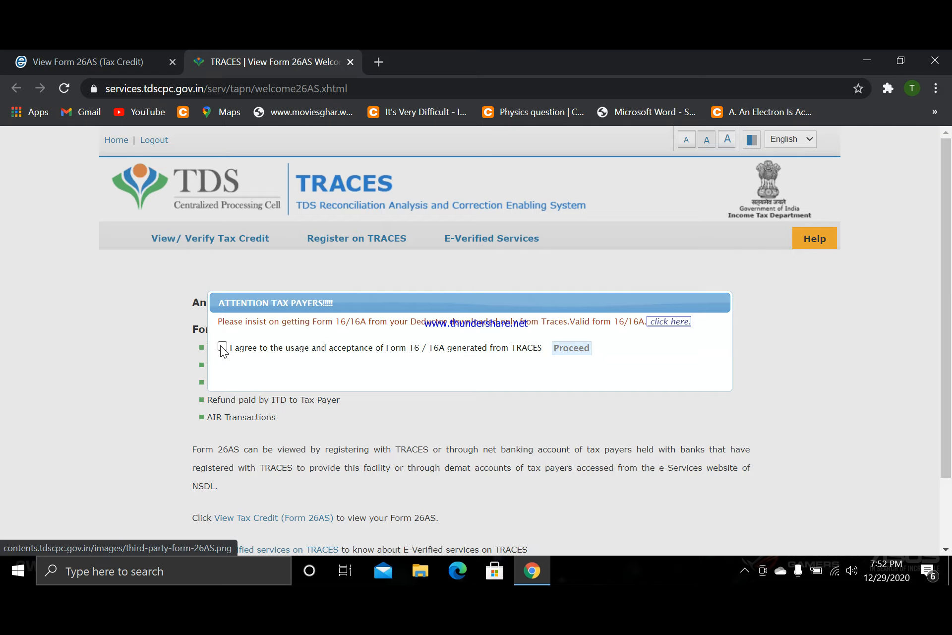
- Agree to the usage of Form 16/16A generated from TRACES and proceed to the View Tax Credit (Form 26AS) page
{"action": "left_click", "coordinate": [221, 347]}
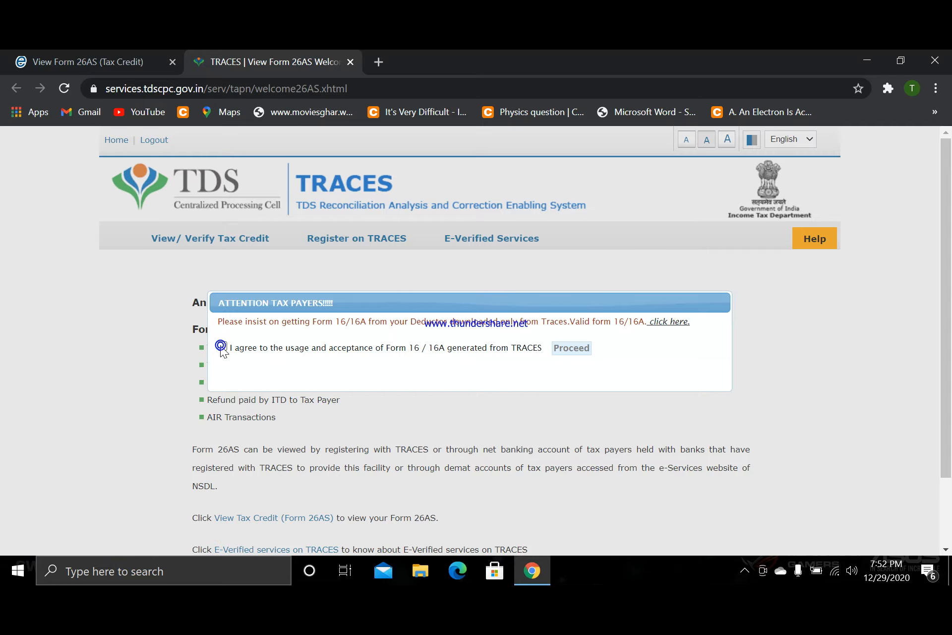
{"action": "left_click", "coordinate": [572, 348]}
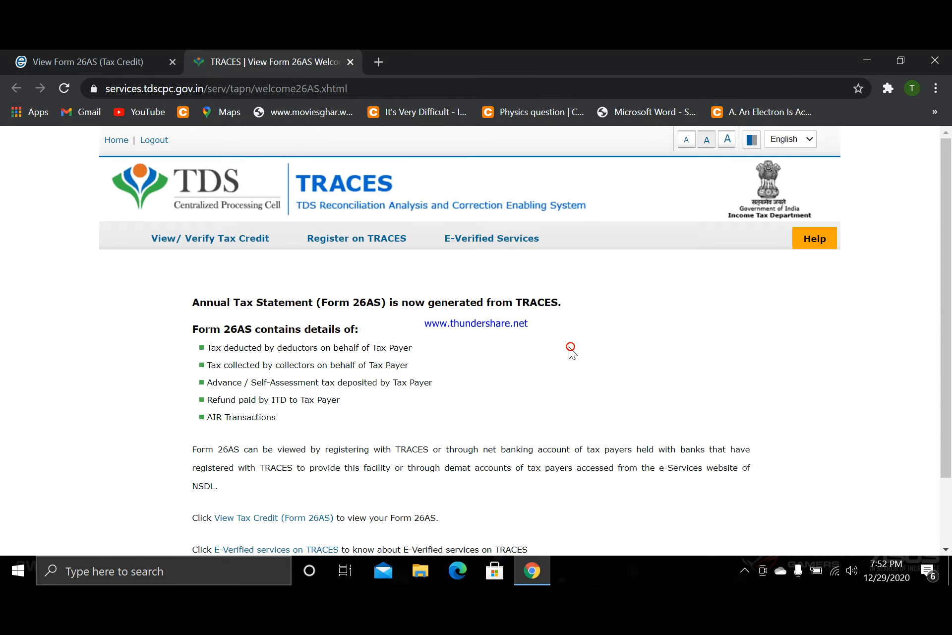
{"action": "scroll", "coordinate": [461, 370], "scroll_direction": "down", "scroll_amount": 2}
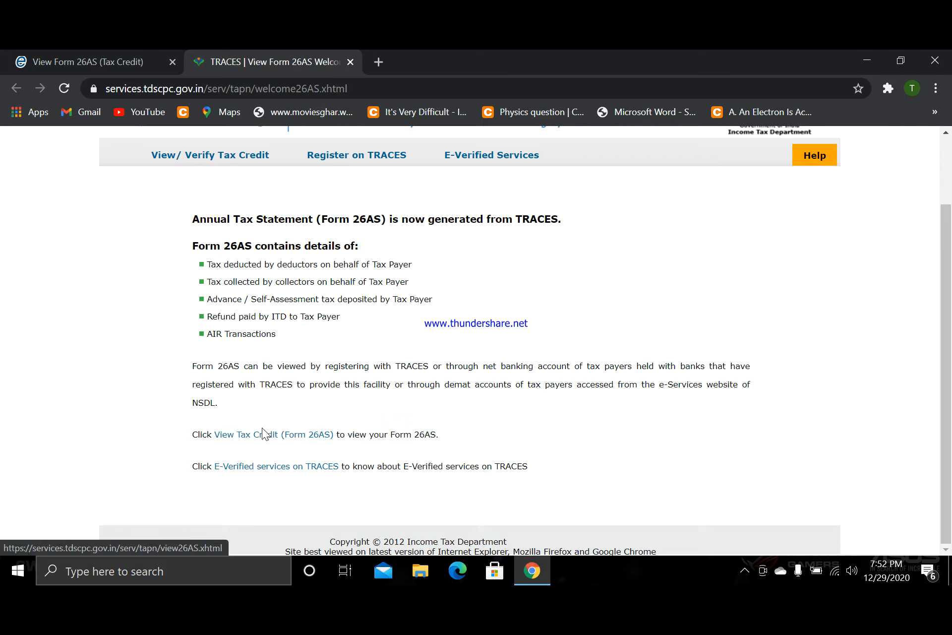
{"action": "left_click", "coordinate": [248, 437]}
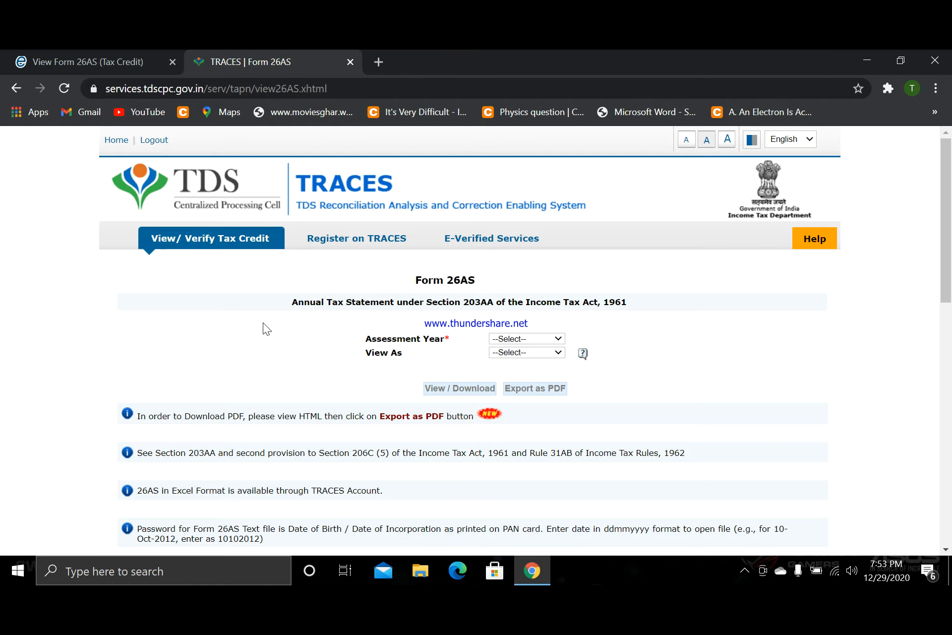
- View Form 26AS for assessment year 2017-18 in HTML format
{"action": "left_click", "coordinate": [503, 340]}
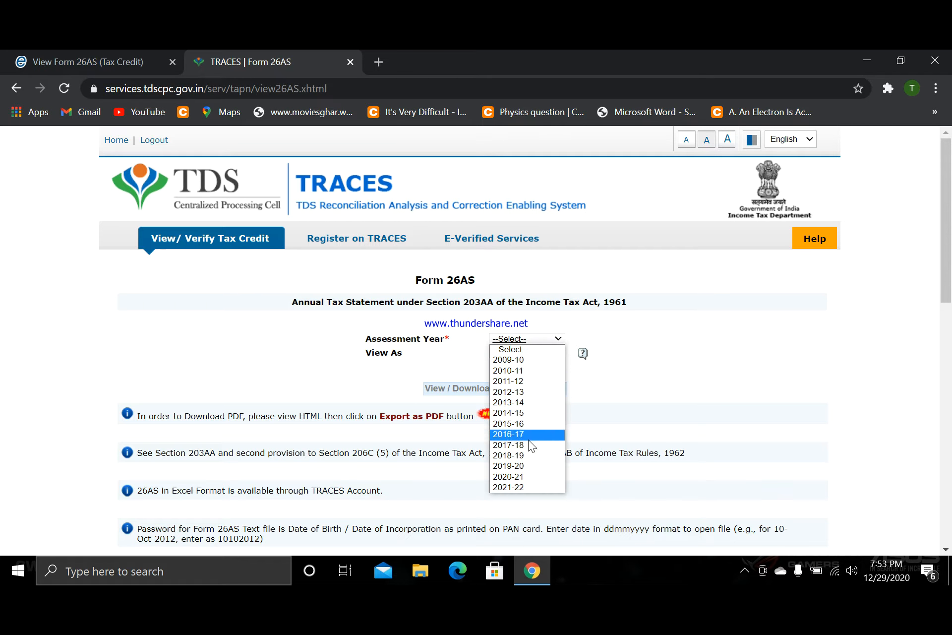
{"action": "left_click", "coordinate": [527, 448]}
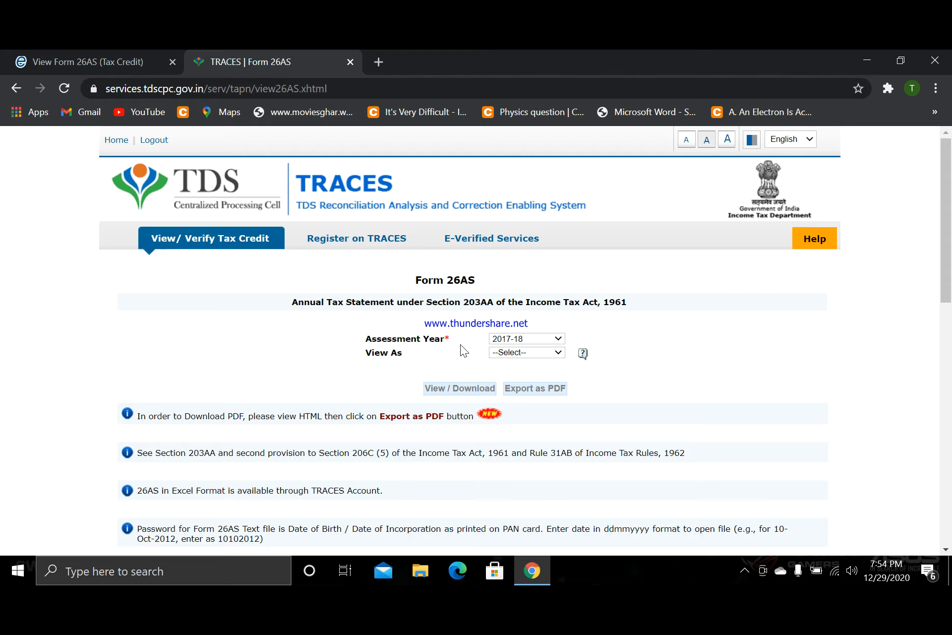
{"action": "left_click", "coordinate": [511, 356]}
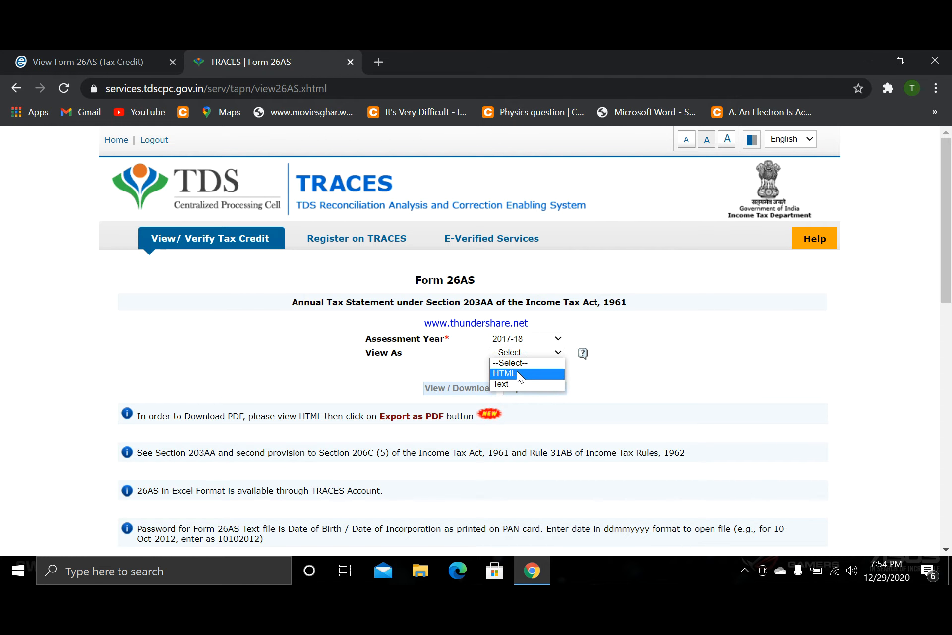
{"action": "left_click", "coordinate": [517, 371]}
{"action": "scroll", "coordinate": [443, 334], "scroll_direction": "down", "scroll_amount": 4}
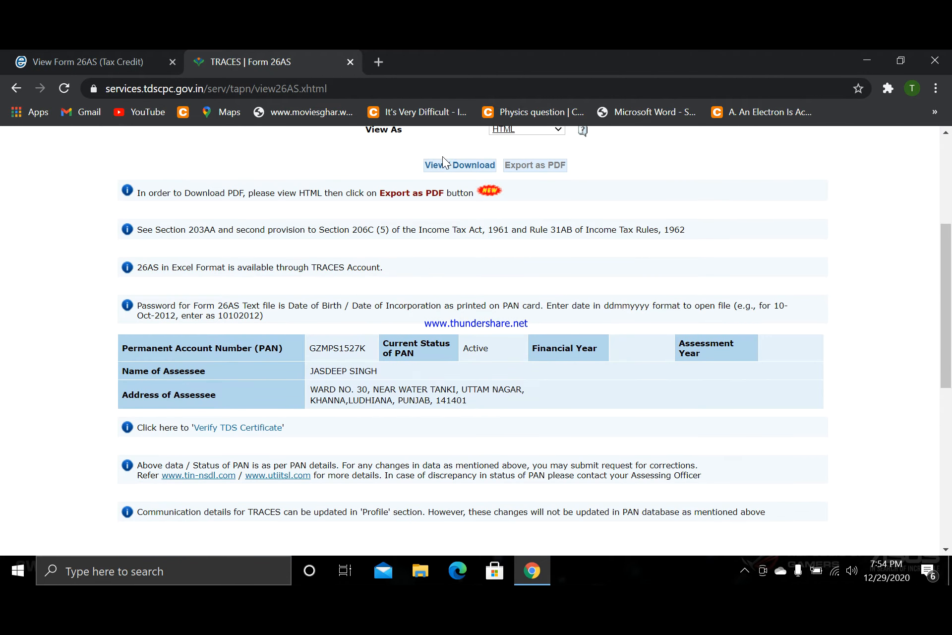
{"action": "left_click", "coordinate": [444, 165]}
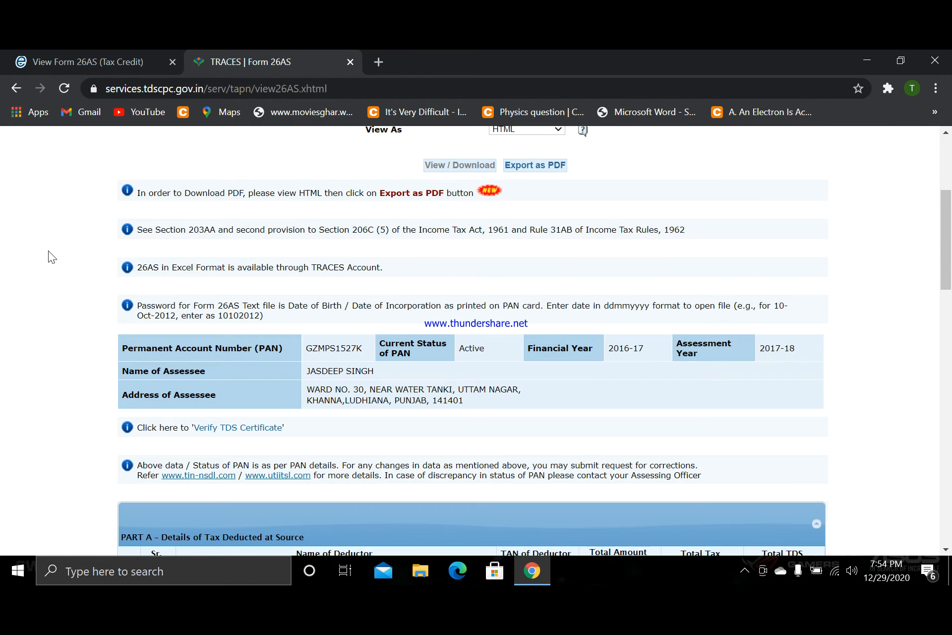
- Examine the deductors, amounts credited and tax deducted in Part A of the statement, along with its assessment year
{"action": "scroll", "coordinate": [49, 251], "scroll_direction": "down", "scroll_amount": 6}
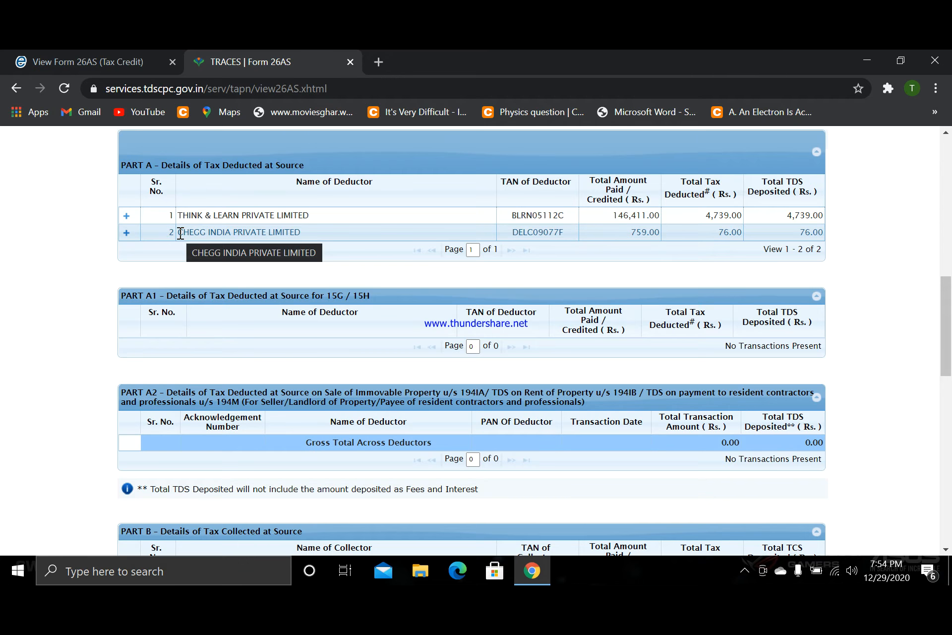
{"action": "scroll", "coordinate": [340, 242], "scroll_direction": "up", "scroll_amount": 10}
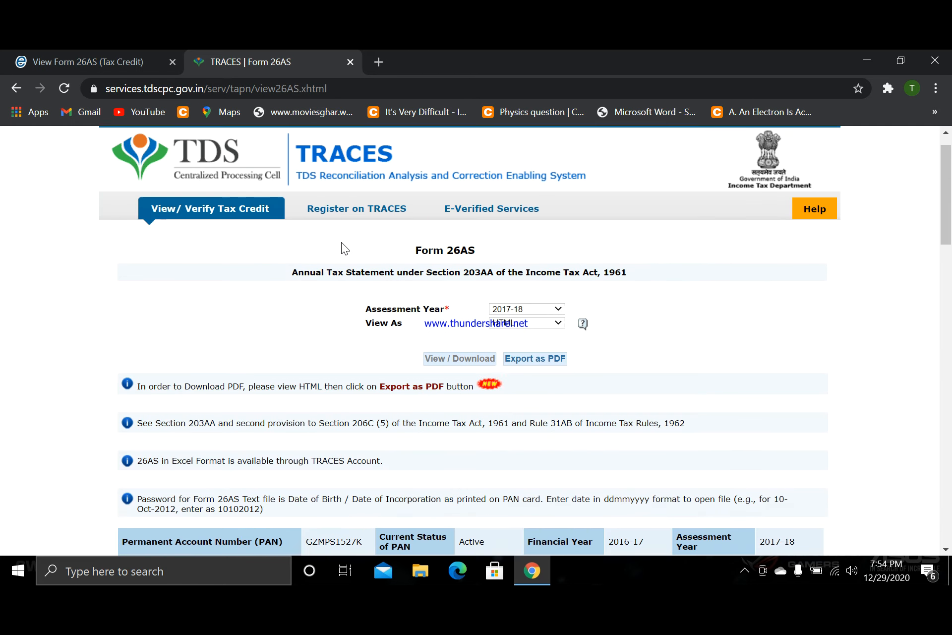
{"action": "scroll", "coordinate": [498, 338], "scroll_direction": "down", "scroll_amount": 6}
{"action": "scroll", "coordinate": [498, 338], "scroll_direction": "down", "scroll_amount": 3}
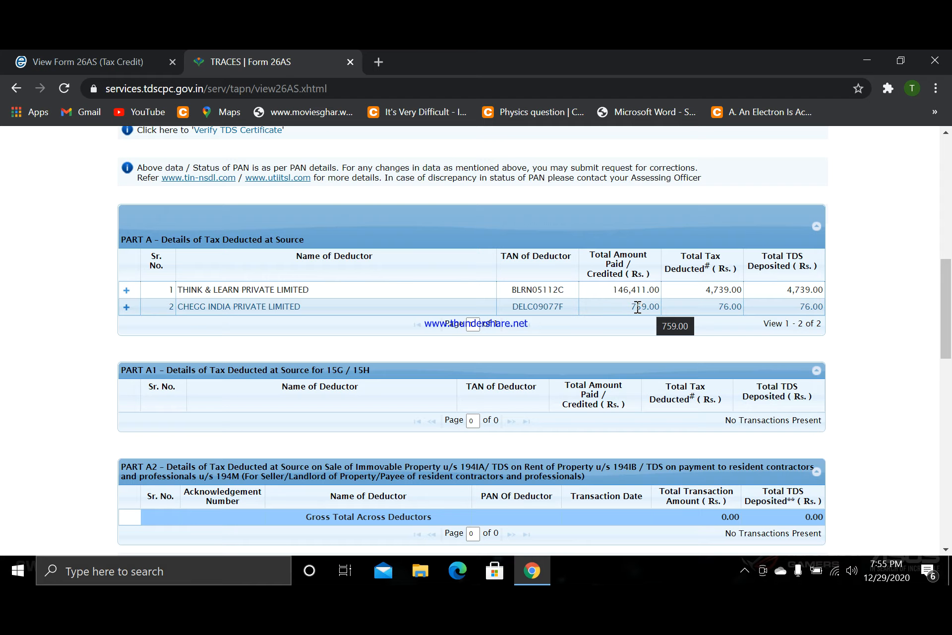
{"action": "scroll", "coordinate": [629, 307], "scroll_direction": "up", "scroll_amount": 10}
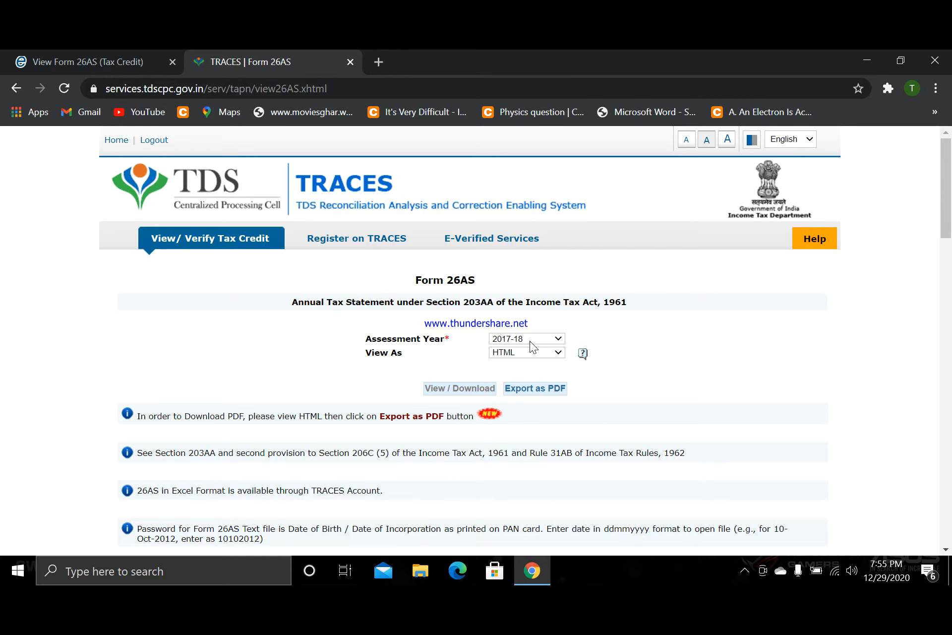
{"action": "scroll", "coordinate": [531, 342], "scroll_direction": "down", "scroll_amount": 6}
{"action": "scroll", "coordinate": [530, 341], "scroll_direction": "down", "scroll_amount": 4}
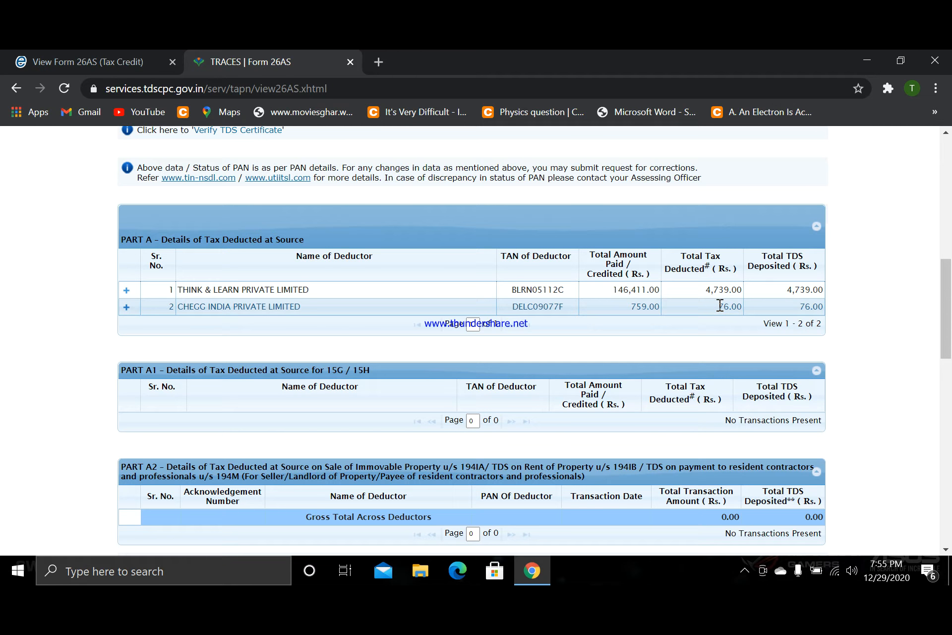
{"action": "scroll", "coordinate": [205, 242], "scroll_direction": "up", "scroll_amount": 7}
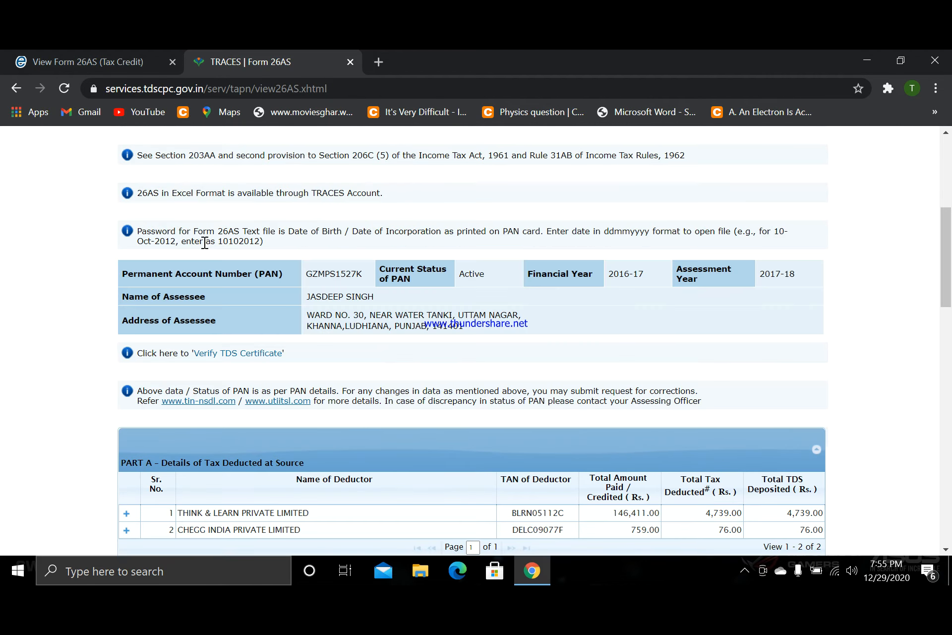
- Open the website cleartax.in in a new browser tab
{"action": "left_click", "coordinate": [376, 59]}
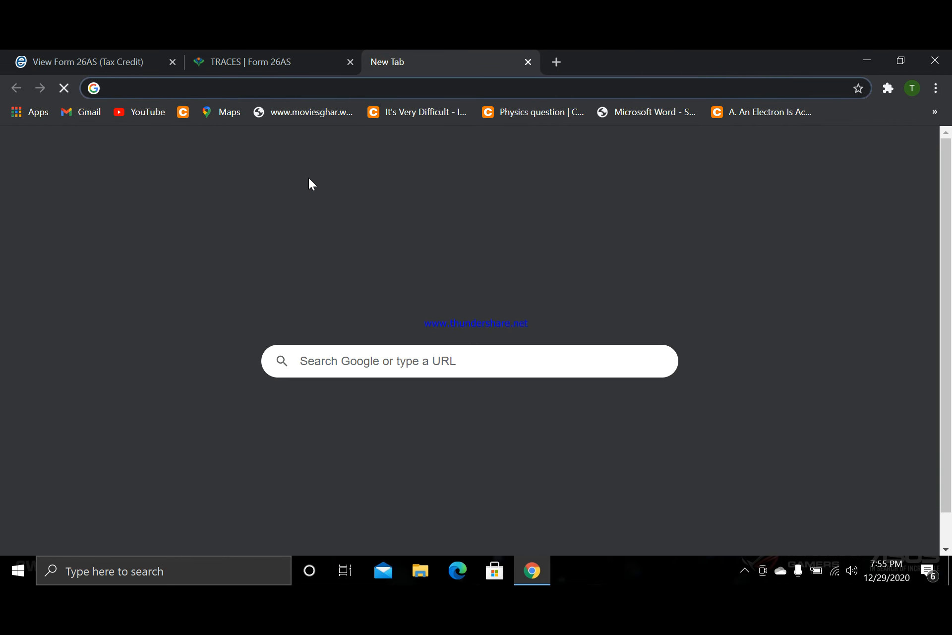
{"action": "type", "text": "cleartax.in"}
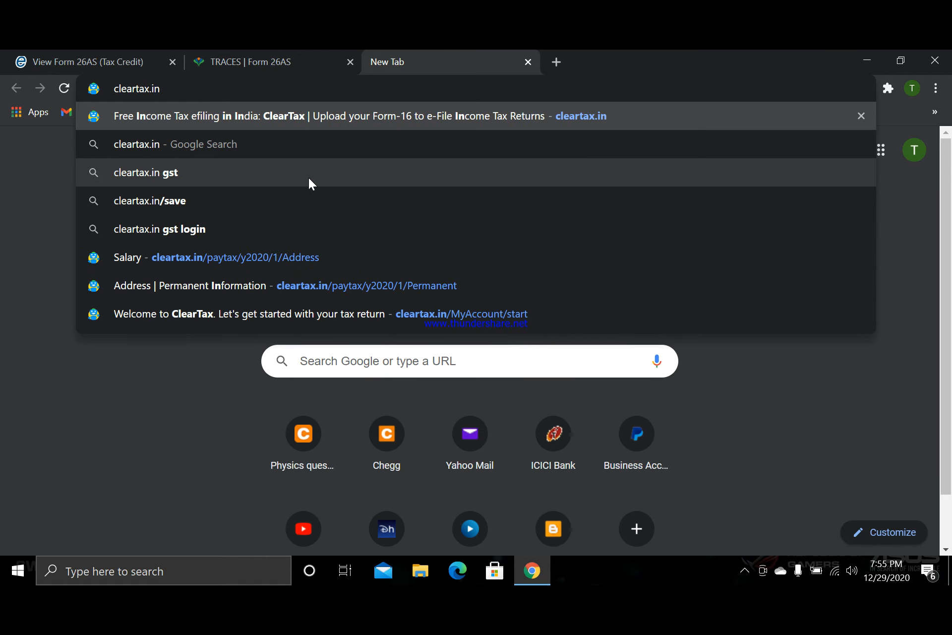
{"action": "key", "text": "Return"}
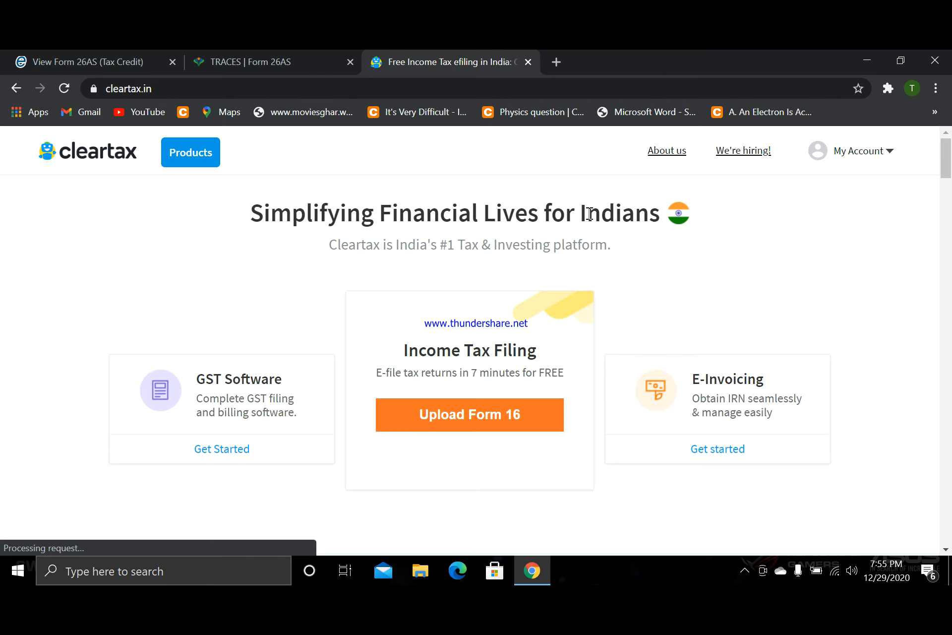
- Start e-filing an income tax return and choose to file for another person
{"action": "mouse_move", "coordinate": [835, 169]}
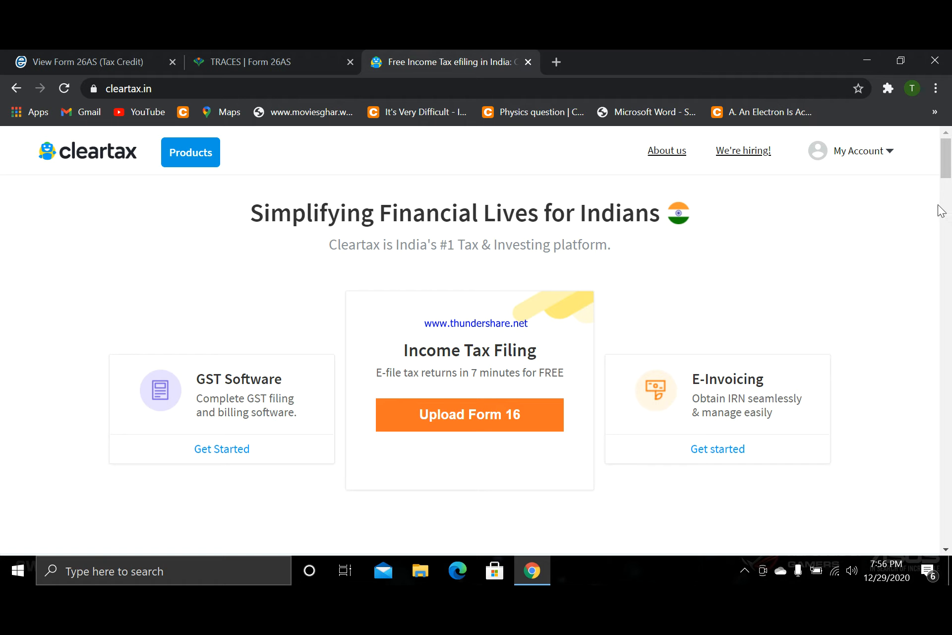
{"action": "scroll", "coordinate": [757, 223], "scroll_direction": "down", "scroll_amount": 12}
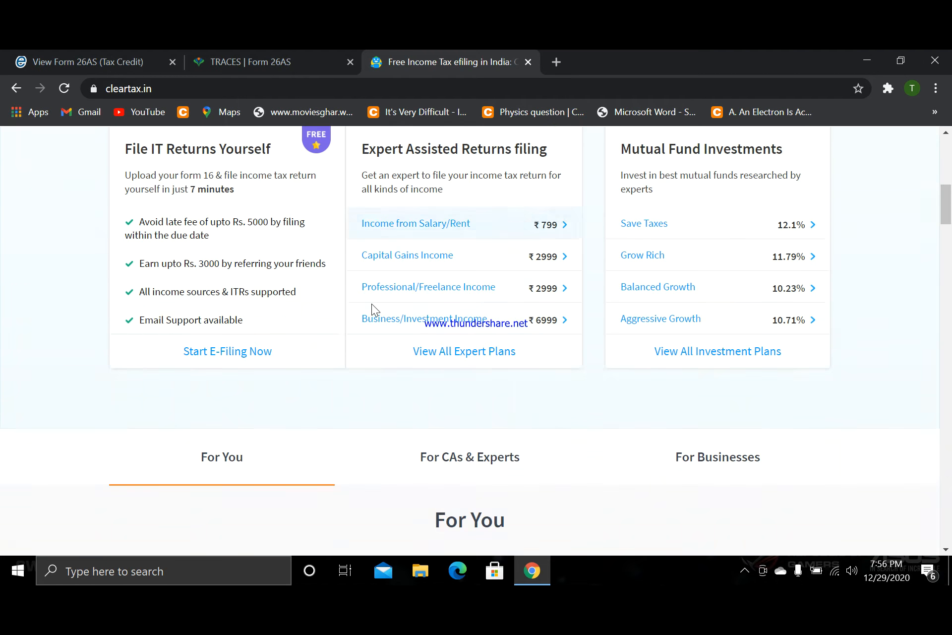
{"action": "left_click", "coordinate": [232, 263]}
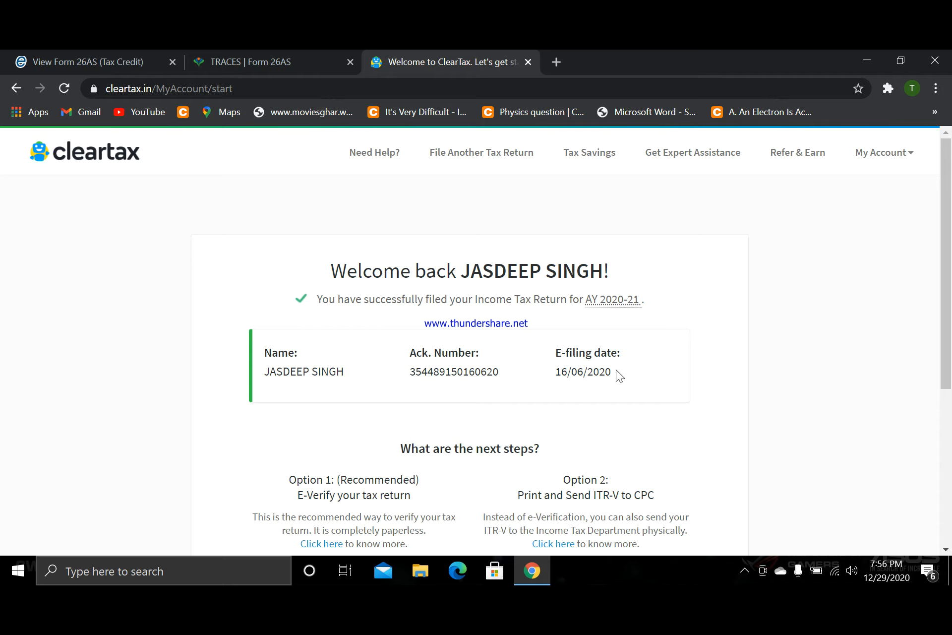
{"action": "scroll", "coordinate": [616, 370], "scroll_direction": "down", "scroll_amount": 5}
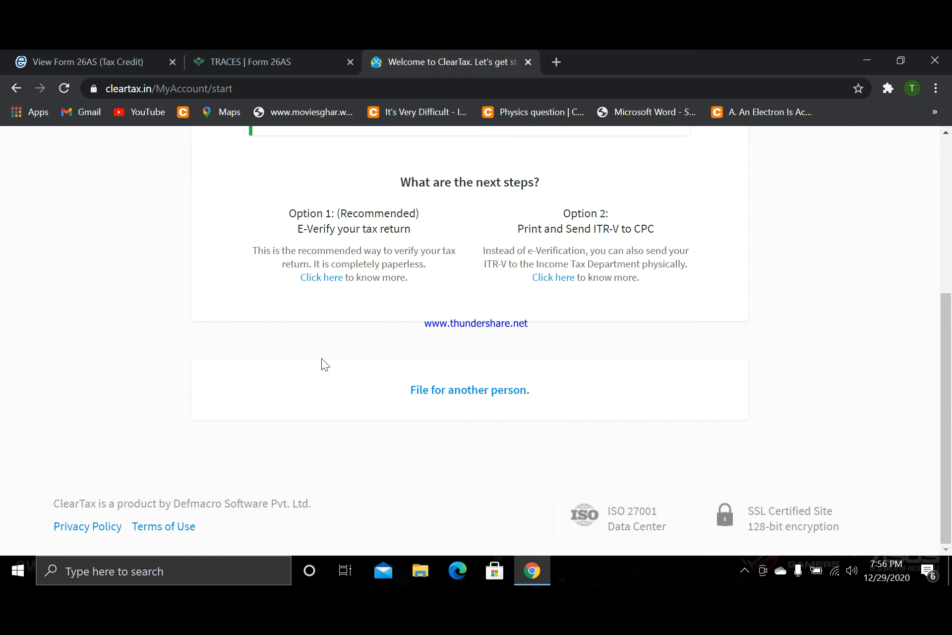
{"action": "left_click", "coordinate": [446, 391]}
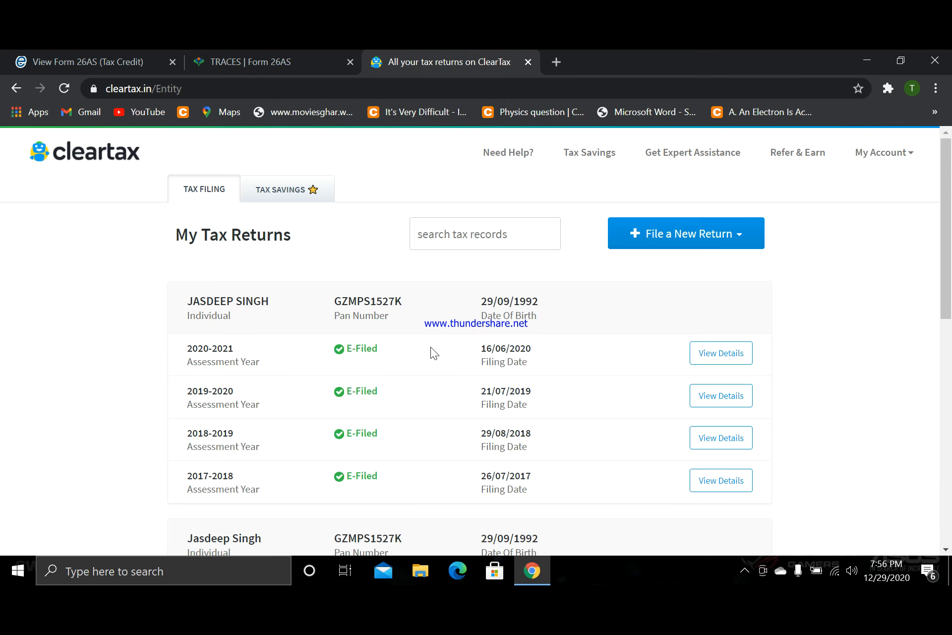
- Start filing the 2020-2021 assessment year return for the individual entry that has no PAN number
{"action": "scroll", "coordinate": [430, 349], "scroll_direction": "down", "scroll_amount": 3}
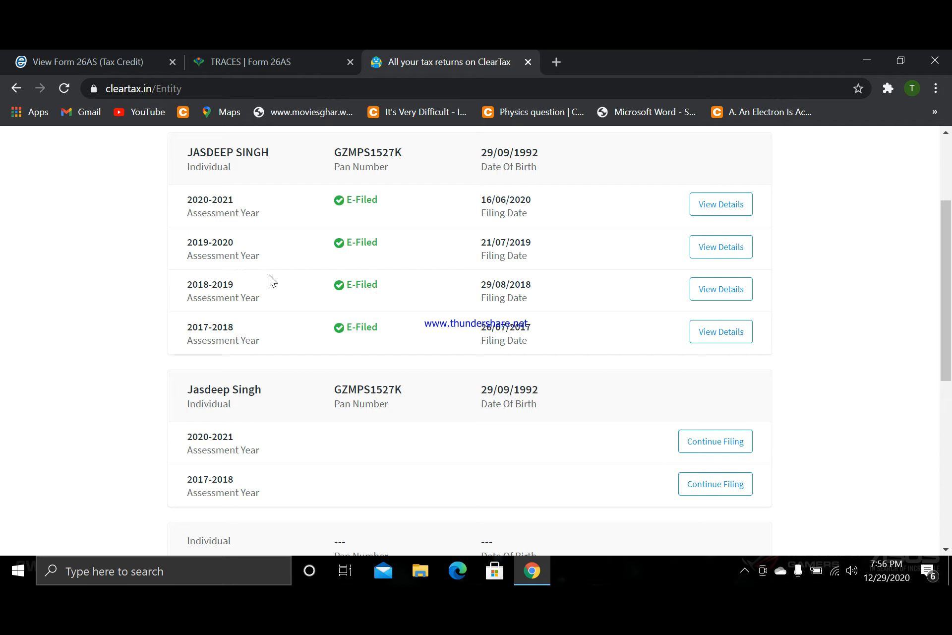
{"action": "left_click", "coordinate": [91, 51]}
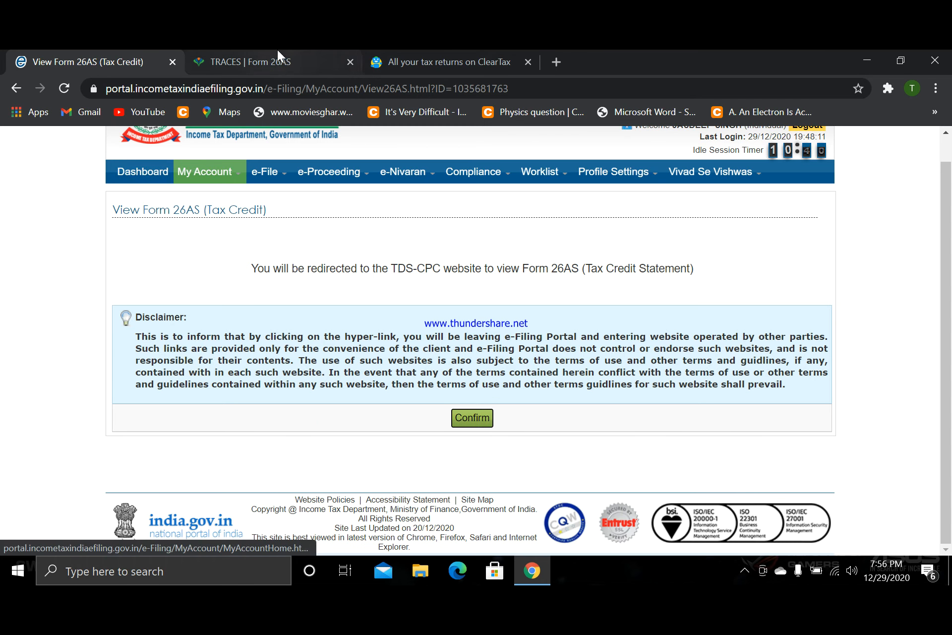
{"action": "left_click", "coordinate": [408, 57]}
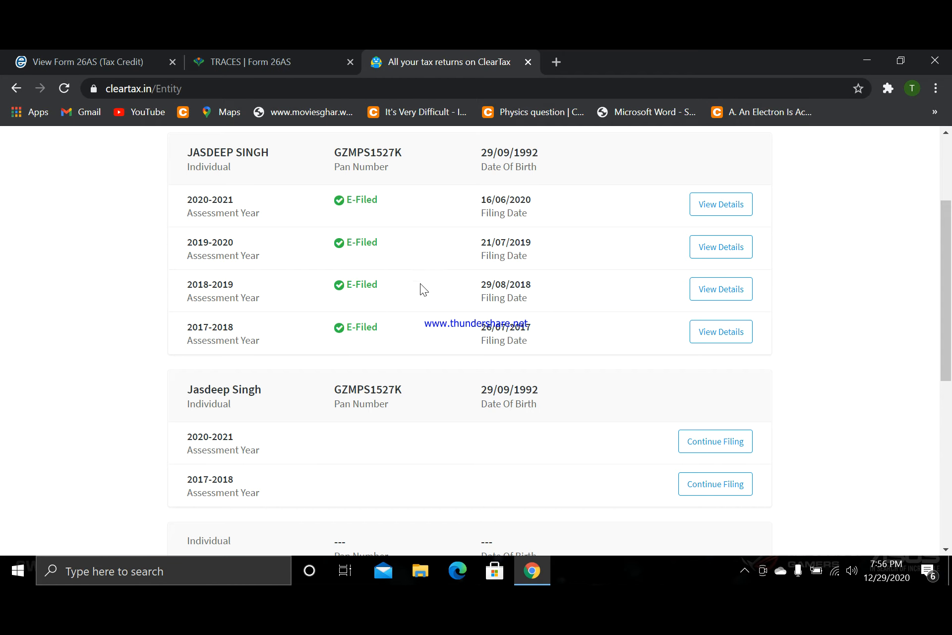
{"action": "scroll", "coordinate": [655, 302], "scroll_direction": "up", "scroll_amount": 3}
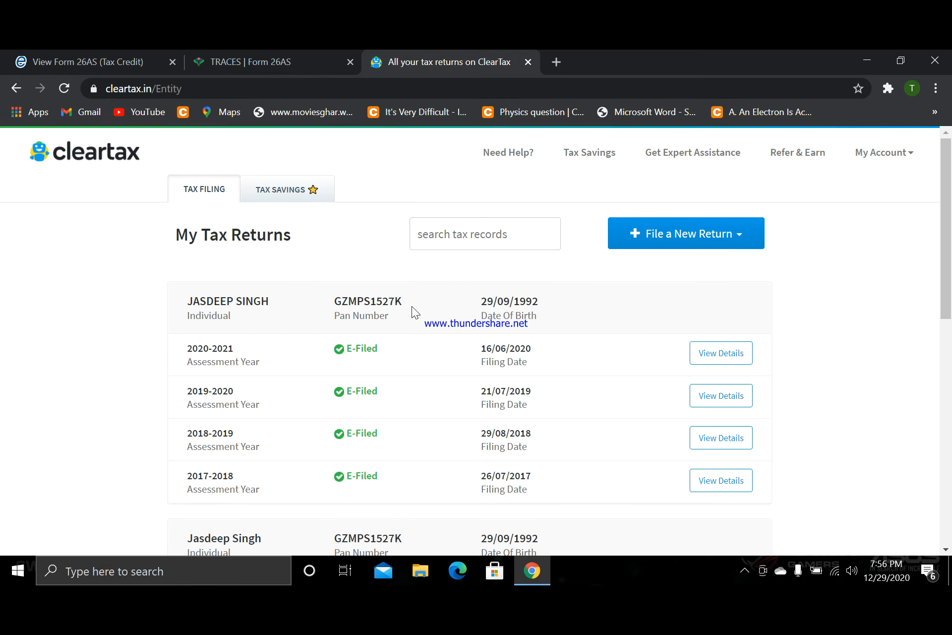
{"action": "scroll", "coordinate": [409, 308], "scroll_direction": "down", "scroll_amount": 4}
{"action": "scroll", "coordinate": [406, 306], "scroll_direction": "down", "scroll_amount": 1}
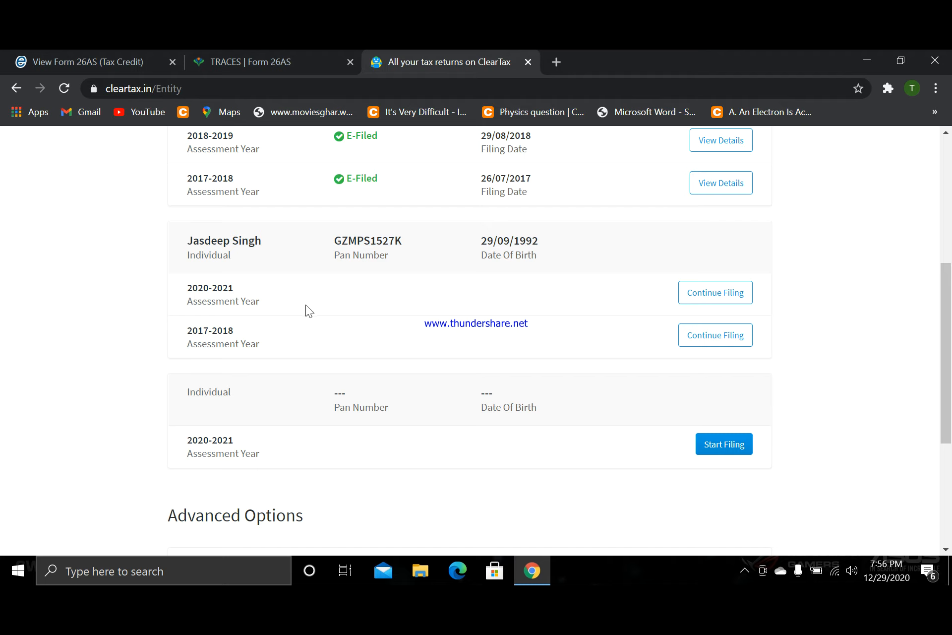
{"action": "scroll", "coordinate": [555, 402], "scroll_direction": "down", "scroll_amount": 2}
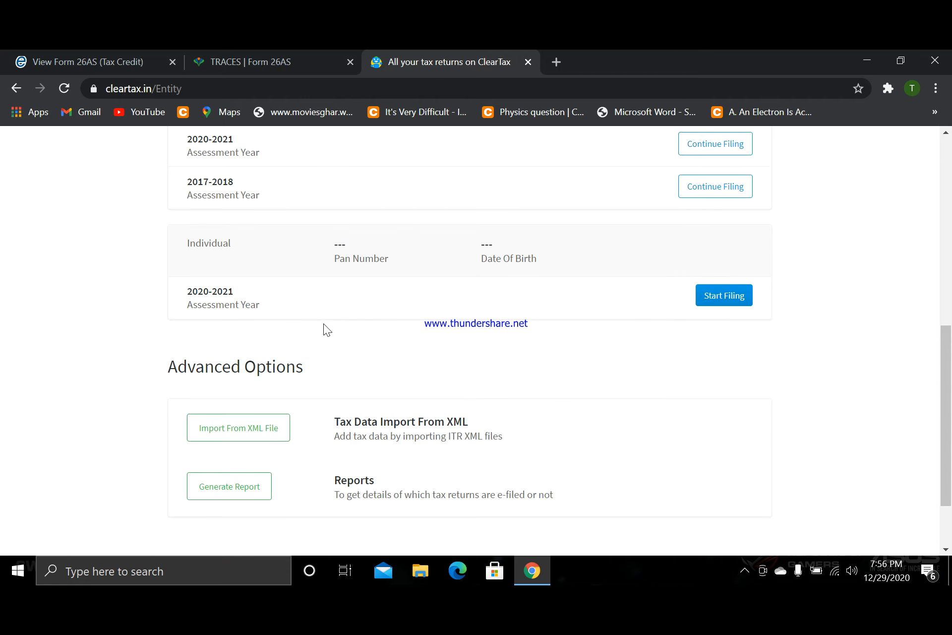
{"action": "left_click", "coordinate": [726, 296]}
- Continue the e-filing without a Form-16
{"action": "scroll", "coordinate": [692, 352], "scroll_direction": "down", "scroll_amount": 4}
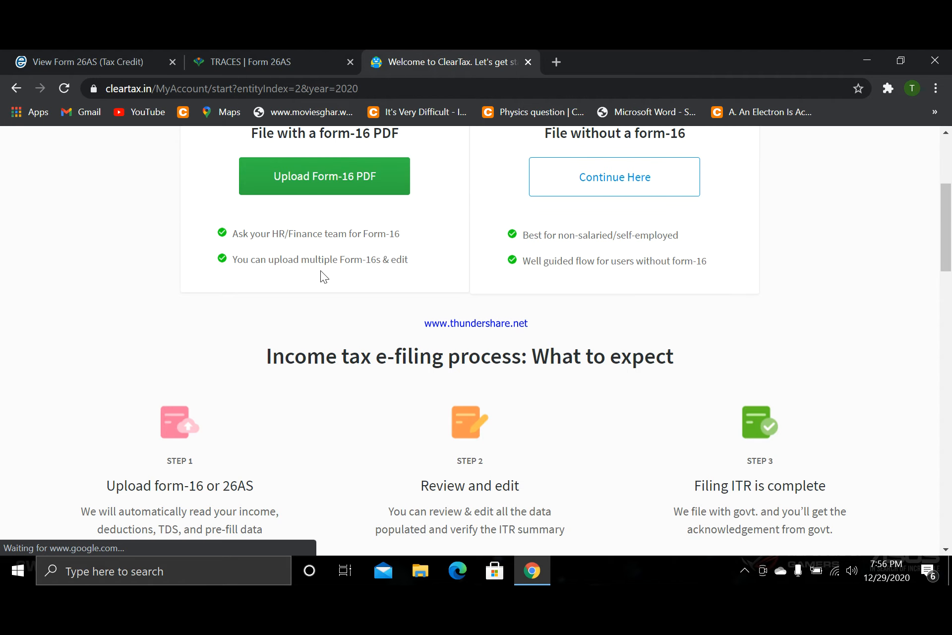
{"action": "scroll", "coordinate": [321, 270], "scroll_direction": "up", "scroll_amount": 1}
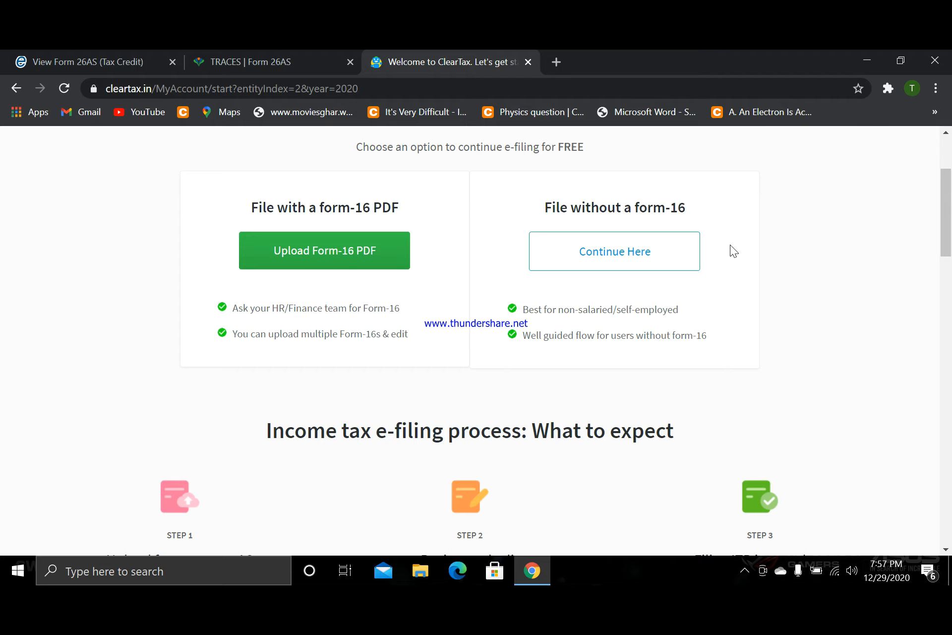
{"action": "left_click", "coordinate": [603, 253]}
- Fill in the taxpayer's first and last name in Personal Information from the saved autofill profile
{"action": "scroll", "coordinate": [529, 267], "scroll_direction": "down", "scroll_amount": 2}
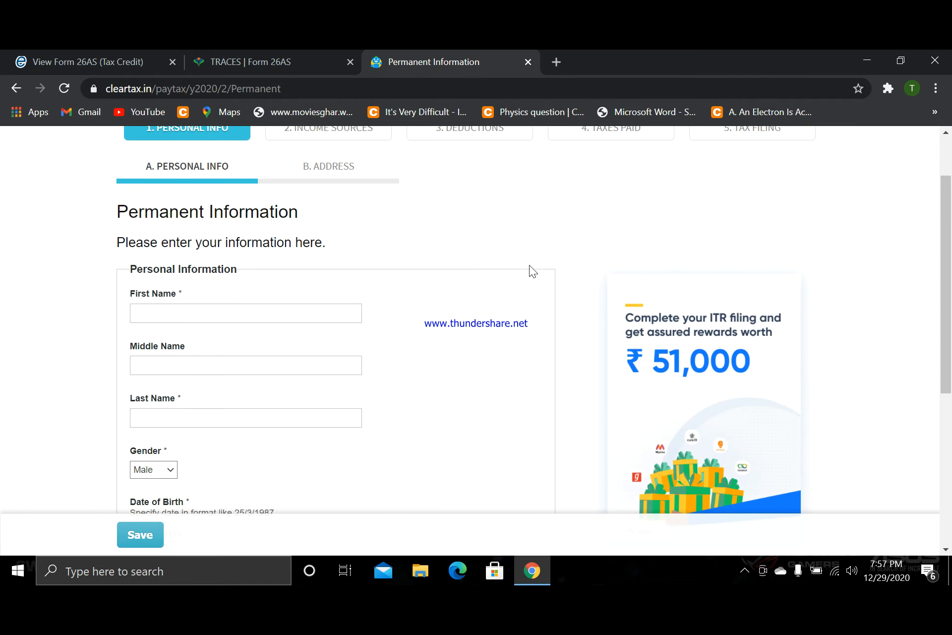
{"action": "scroll", "coordinate": [529, 265], "scroll_direction": "down", "scroll_amount": 5}
{"action": "scroll", "coordinate": [450, 266], "scroll_direction": "up", "scroll_amount": 5}
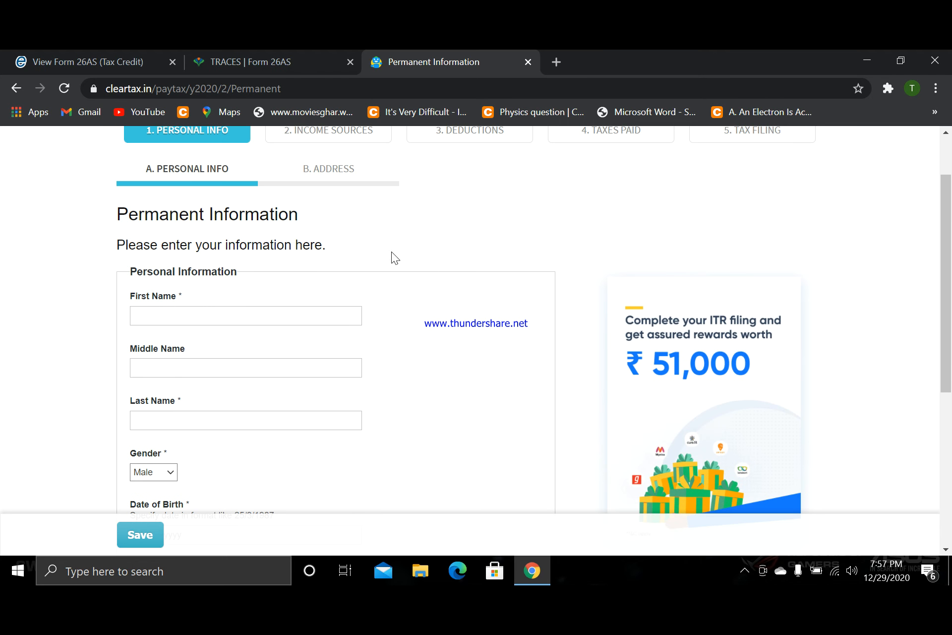
{"action": "scroll", "coordinate": [189, 240], "scroll_direction": "down", "scroll_amount": 2}
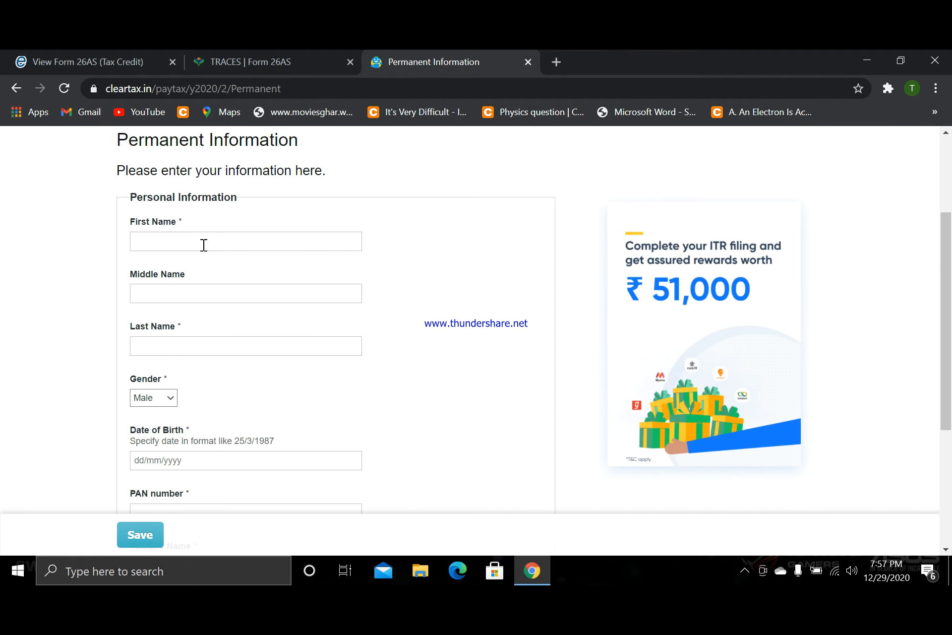
{"action": "left_click", "coordinate": [203, 243]}
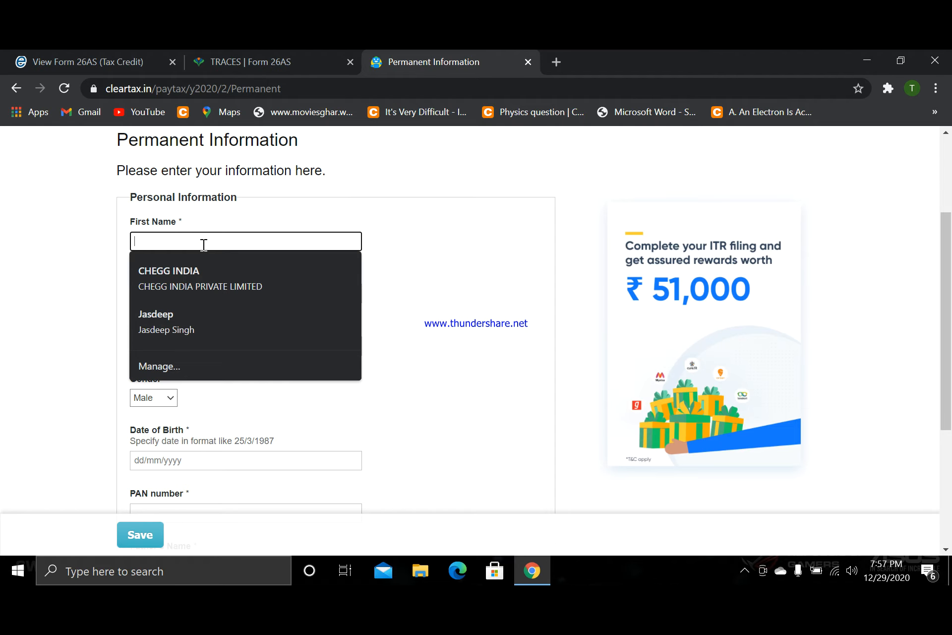
{"action": "left_click", "coordinate": [135, 318]}
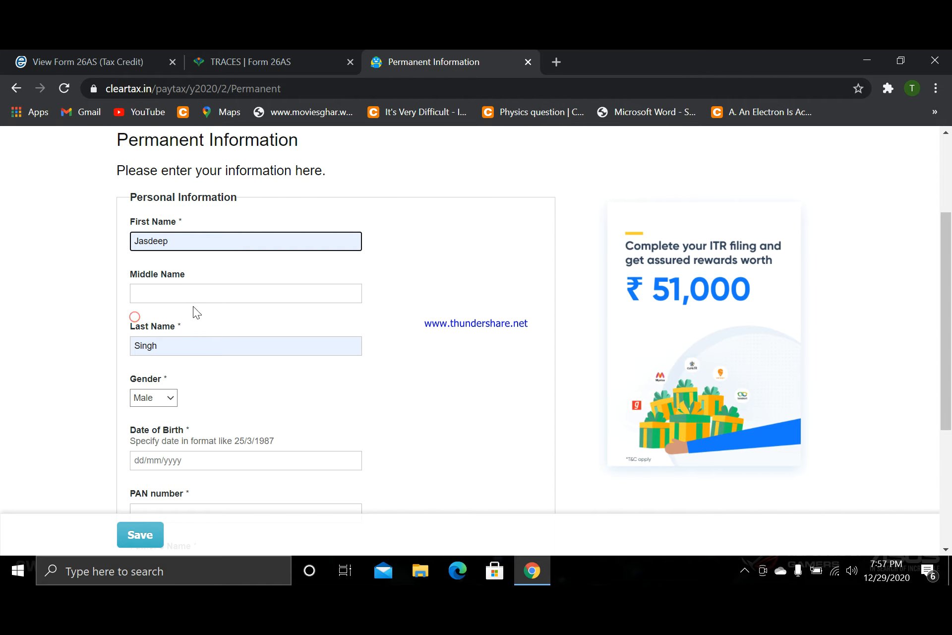
- Try to save the personal information with the date of birth, PAN number and father's name left empty
{"action": "scroll", "coordinate": [214, 340], "scroll_direction": "down", "scroll_amount": 3}
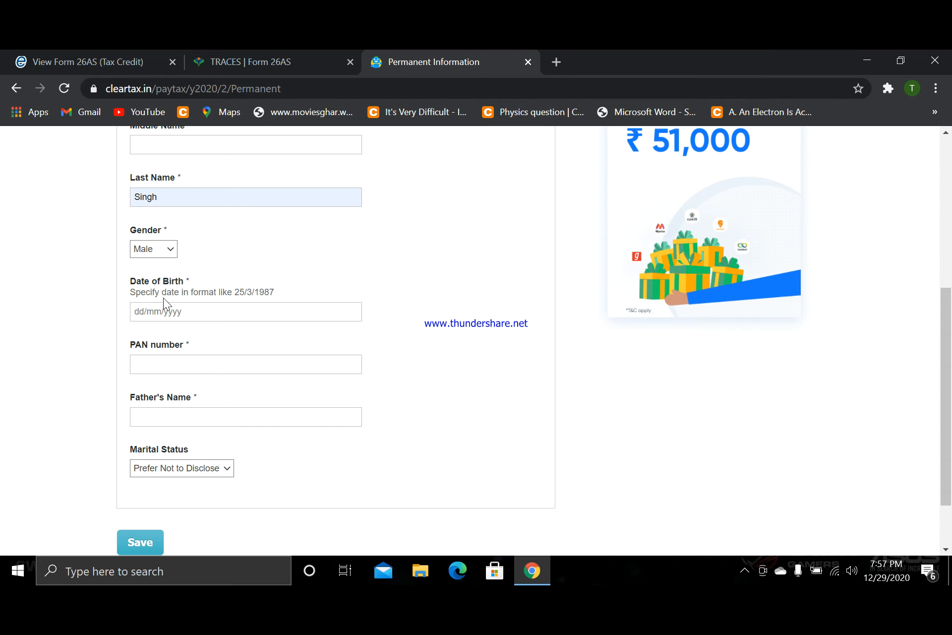
{"action": "left_click", "coordinate": [218, 364]}
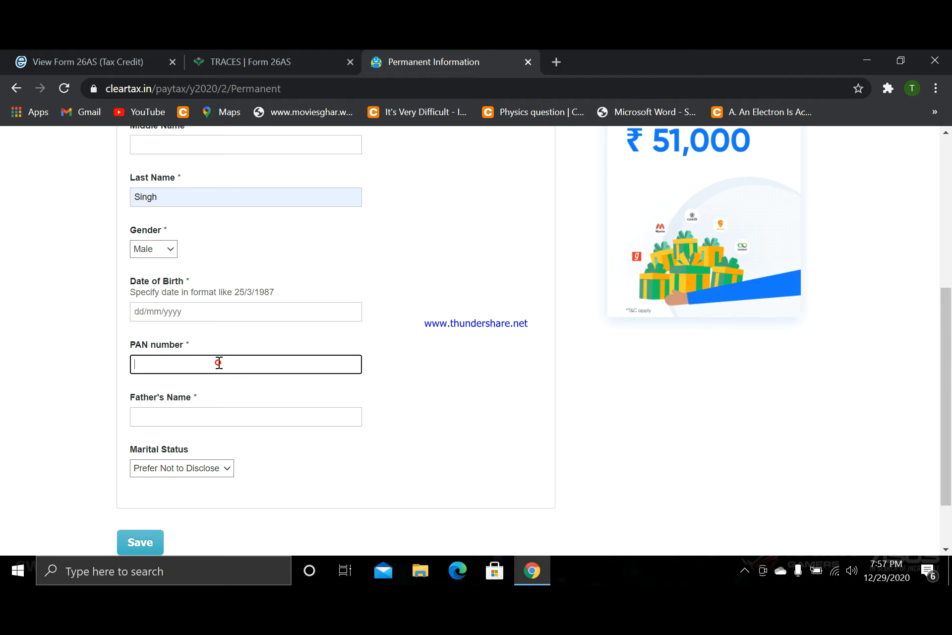
{"action": "scroll", "coordinate": [174, 416], "scroll_direction": "down", "scroll_amount": 2}
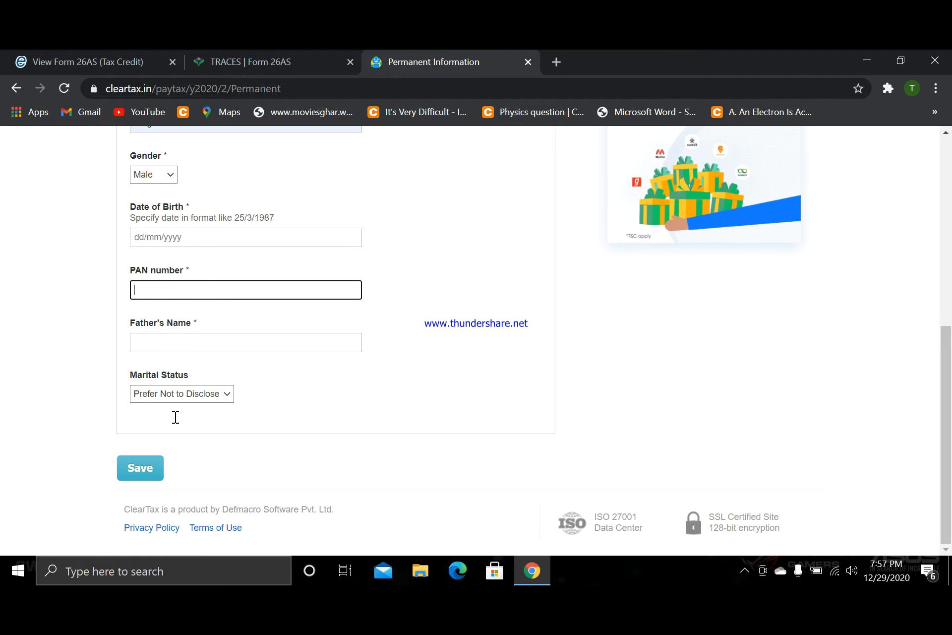
{"action": "left_click", "coordinate": [140, 469]}
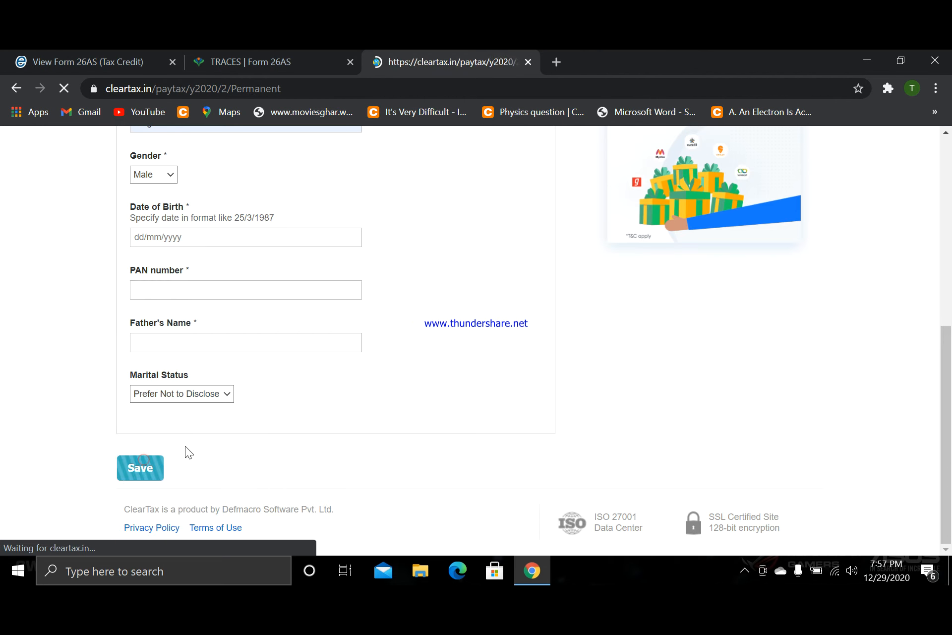
- Enter the taxpayer's date of birth in dd/mm/yyyy format
{"action": "scroll", "coordinate": [302, 317], "scroll_direction": "down", "scroll_amount": 3}
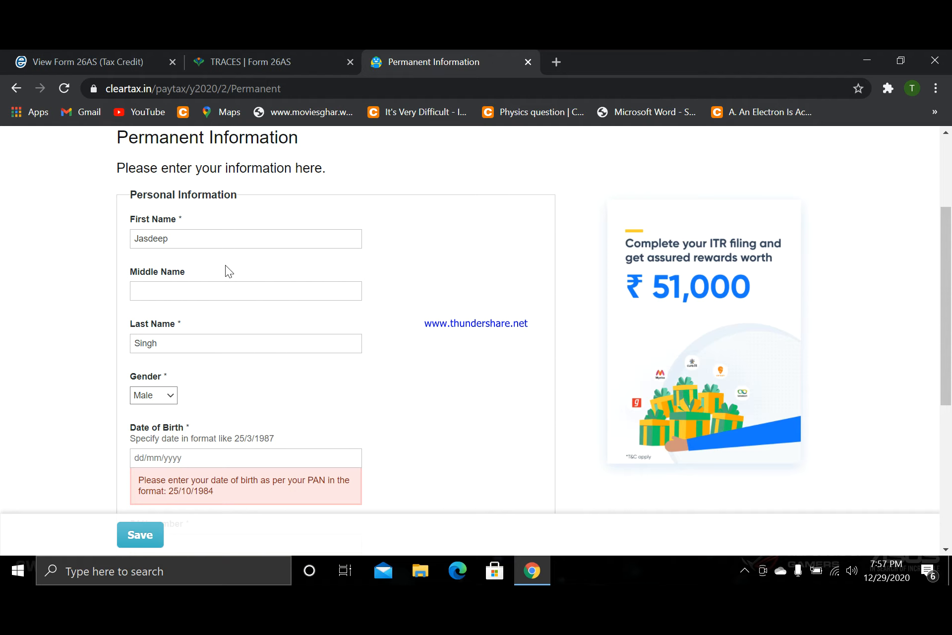
{"action": "scroll", "coordinate": [226, 265], "scroll_direction": "down", "scroll_amount": 3}
{"action": "left_click", "coordinate": [191, 305]}
{"action": "scroll", "coordinate": [191, 305], "scroll_direction": "up", "scroll_amount": 2}
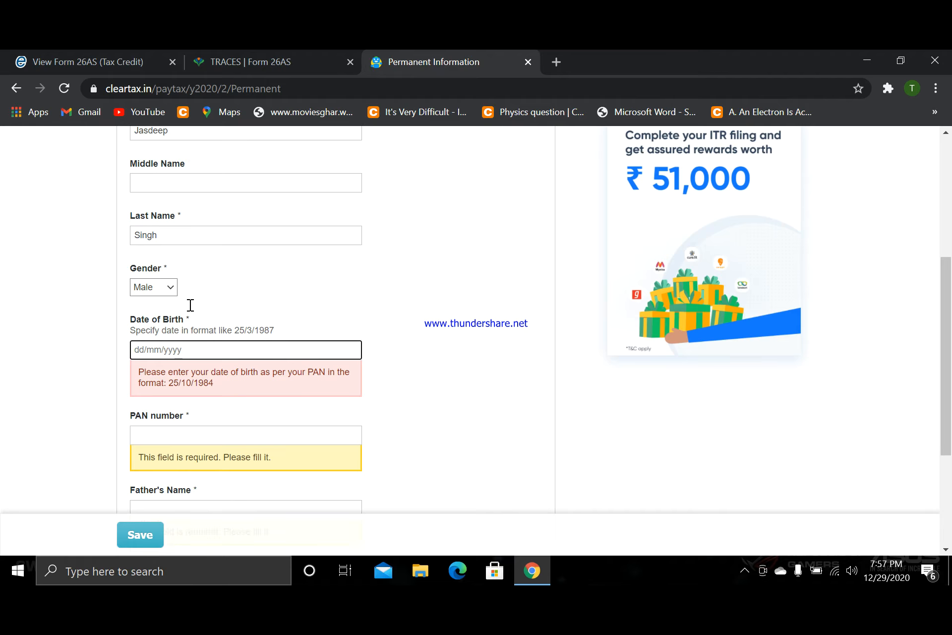
{"action": "scroll", "coordinate": [3, 372], "scroll_direction": "up", "scroll_amount": 2}
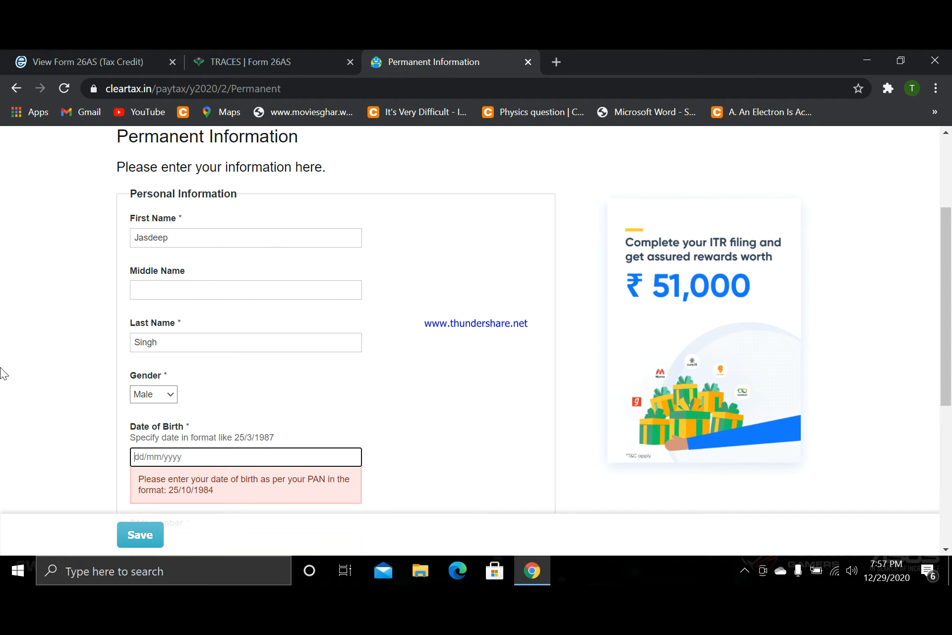
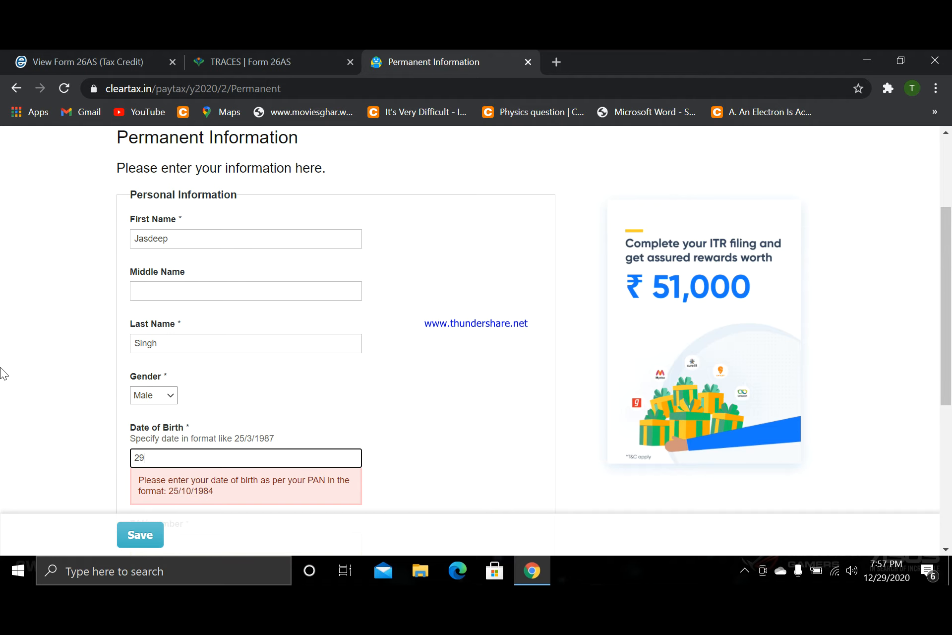
- Fill in the taxpayer's PAN number in the personal information form
{"action": "scroll", "coordinate": [40, 355], "scroll_direction": "down", "scroll_amount": 3}
{"action": "left_click", "coordinate": [166, 386]}
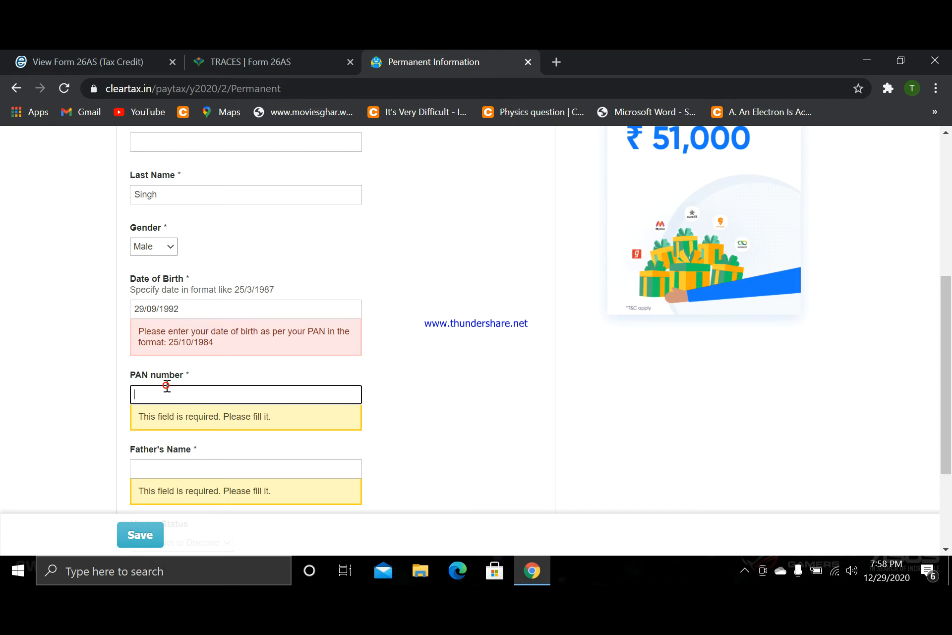
- Enter the father's full name in the personal information form
{"action": "scroll", "coordinate": [89, 404], "scroll_direction": "down", "scroll_amount": 3}
{"action": "left_click", "coordinate": [221, 319]}
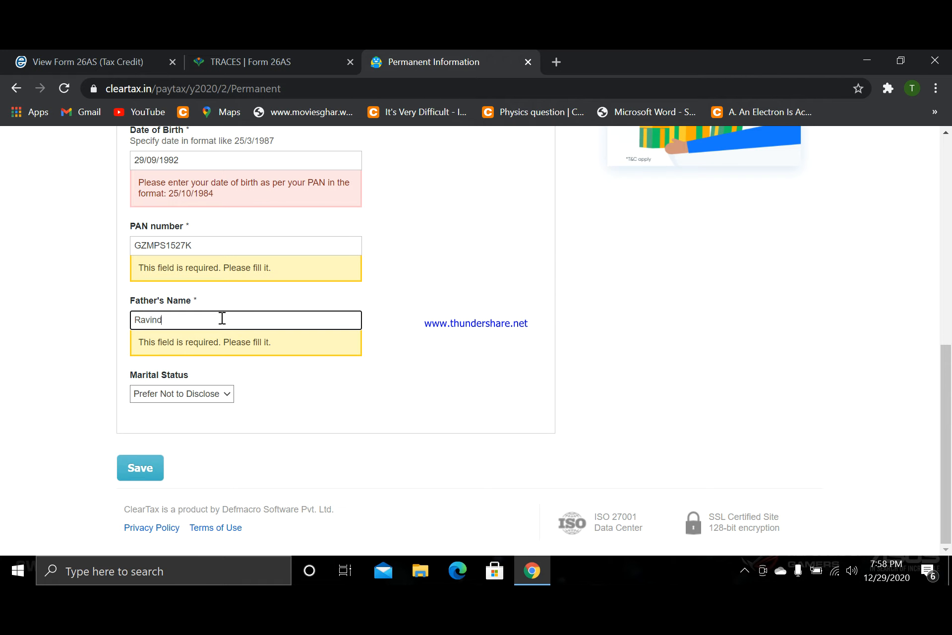
{"action": "left_click", "coordinate": [261, 371]}
- Review the completed personal information and save it to proceed to the address section
{"action": "scroll", "coordinate": [214, 283], "scroll_direction": "up", "scroll_amount": 3}
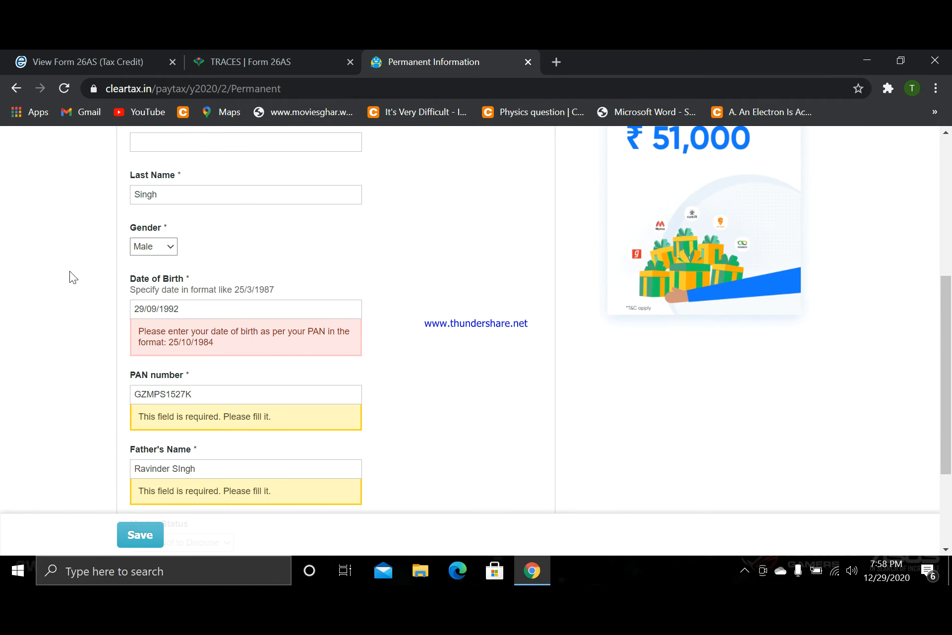
{"action": "scroll", "coordinate": [71, 269], "scroll_direction": "up", "scroll_amount": 4}
{"action": "scroll", "coordinate": [210, 287], "scroll_direction": "down", "scroll_amount": 7}
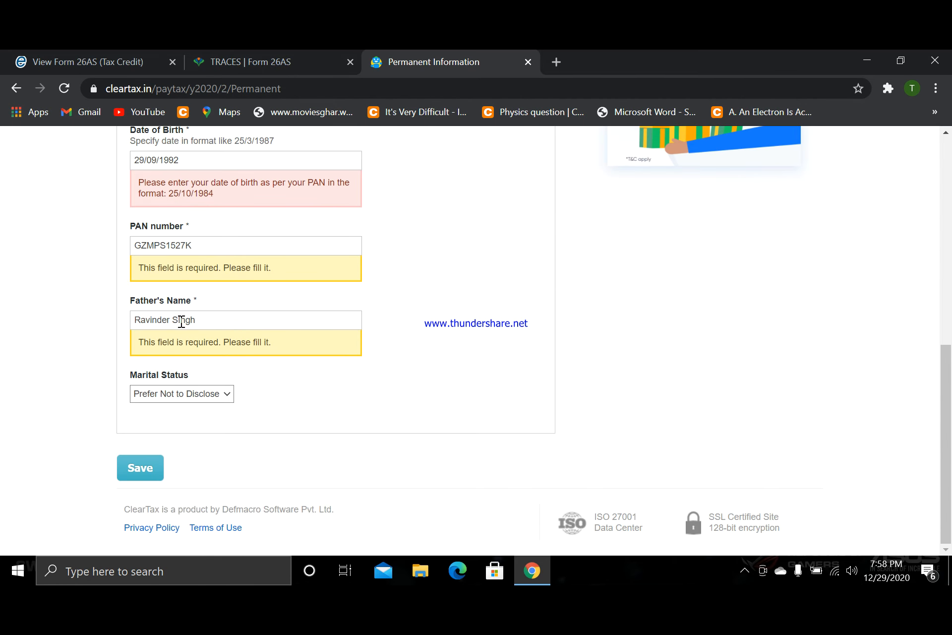
{"action": "left_click", "coordinate": [140, 466]}
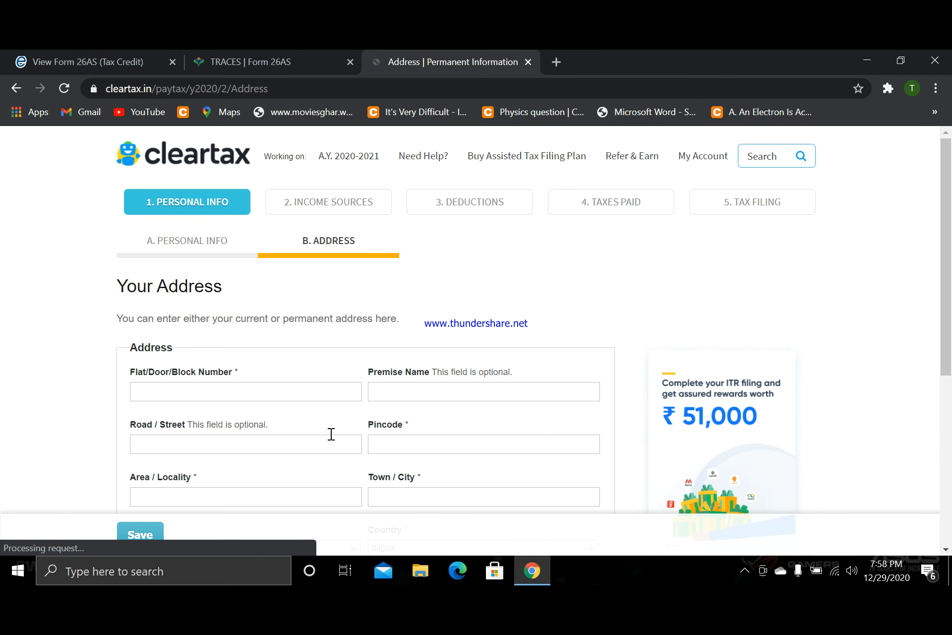
- Fill in the flat or house number and the road or street fields of the taxpayer's address
{"action": "scroll", "coordinate": [327, 433], "scroll_direction": "down", "scroll_amount": 3}
{"action": "left_click", "coordinate": [276, 241]}
{"action": "type", "text": "House 443"}
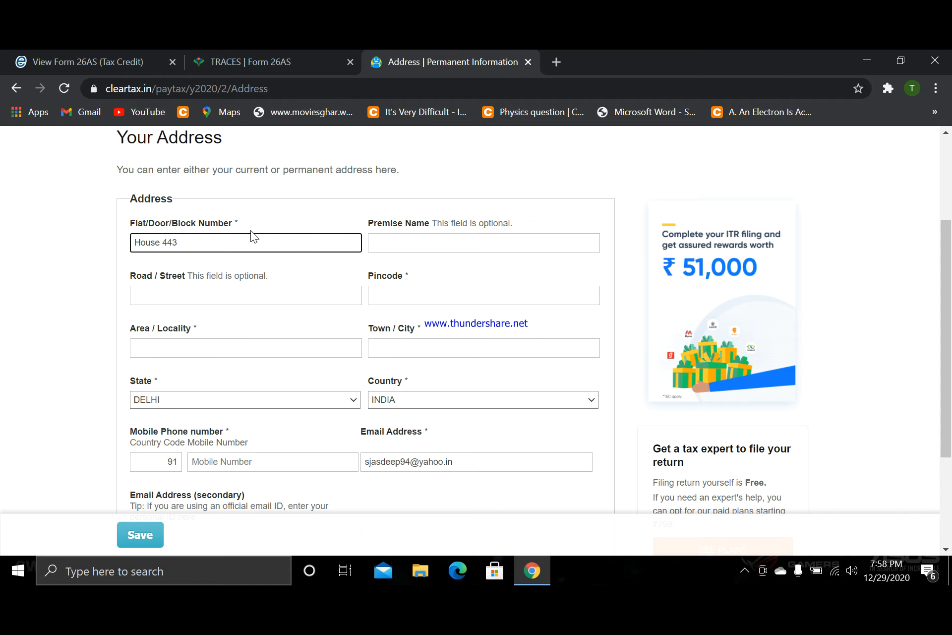
{"action": "left_click", "coordinate": [387, 240]}
{"action": "left_click", "coordinate": [222, 302]}
{"action": "type", "text": "sadsdsd"}
- Enter the address pincode and the area or locality in the address form
{"action": "left_click", "coordinate": [386, 297]}
{"action": "type", "text": "s"}
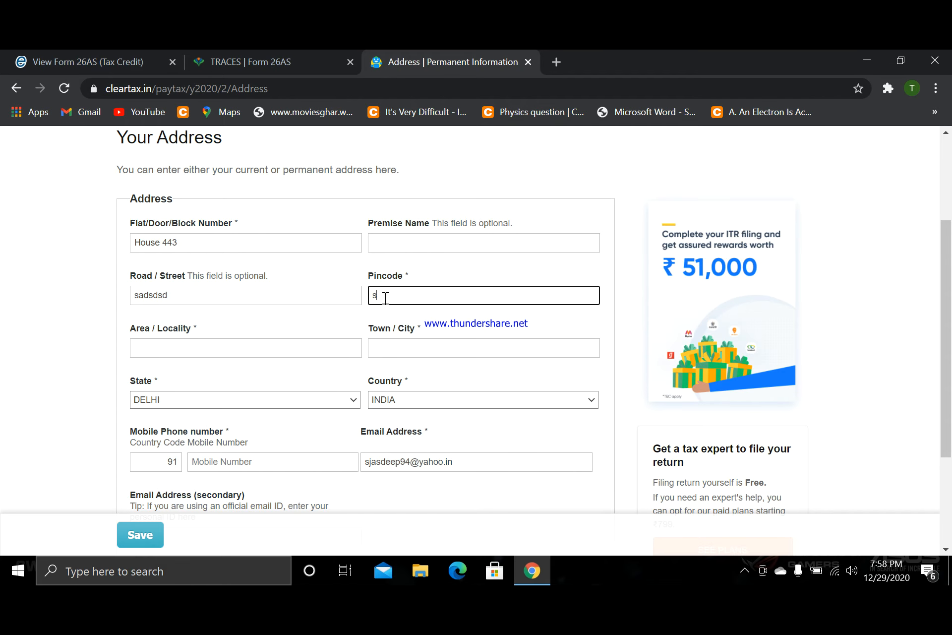
{"action": "key", "text": "BackSpace"}
{"action": "type", "text": "141401"}
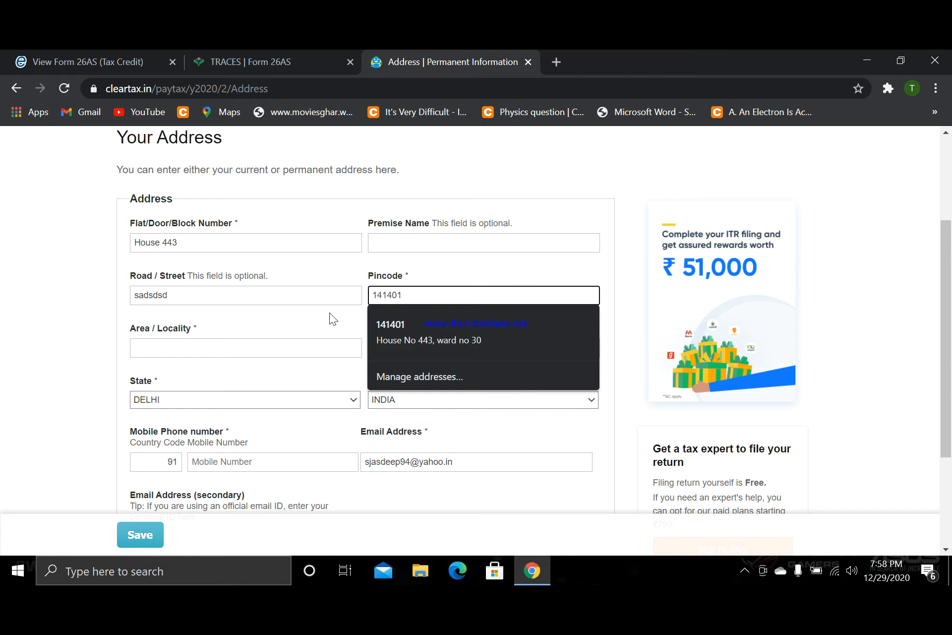
{"action": "left_click", "coordinate": [250, 352]}
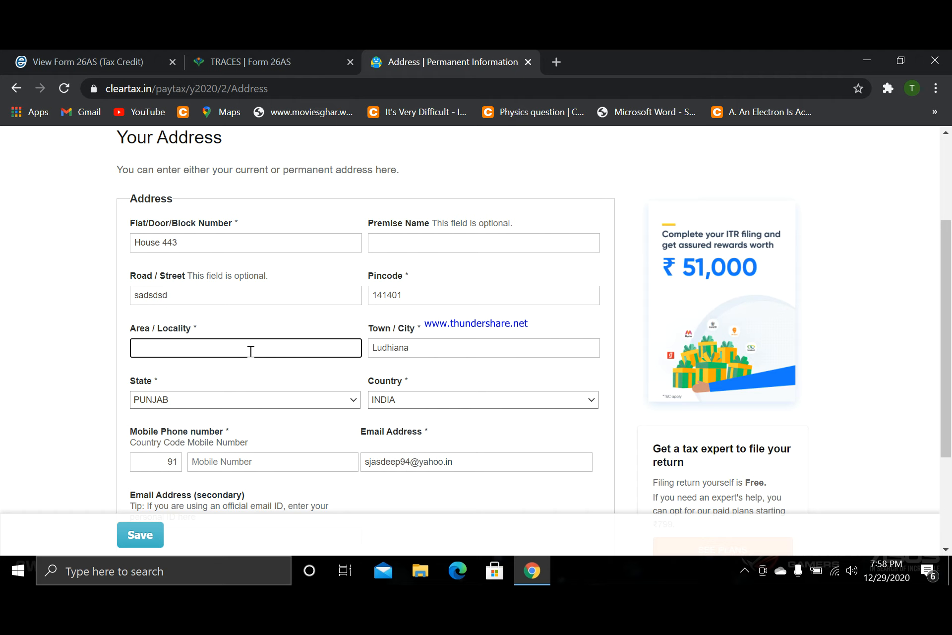
{"action": "type", "text": "khanlandasd"}
- Enter the taxpayer's ten-digit mobile phone number in the contact details
{"action": "scroll", "coordinate": [260, 410], "scroll_direction": "down", "scroll_amount": 3}
{"action": "left_click", "coordinate": [274, 303]}
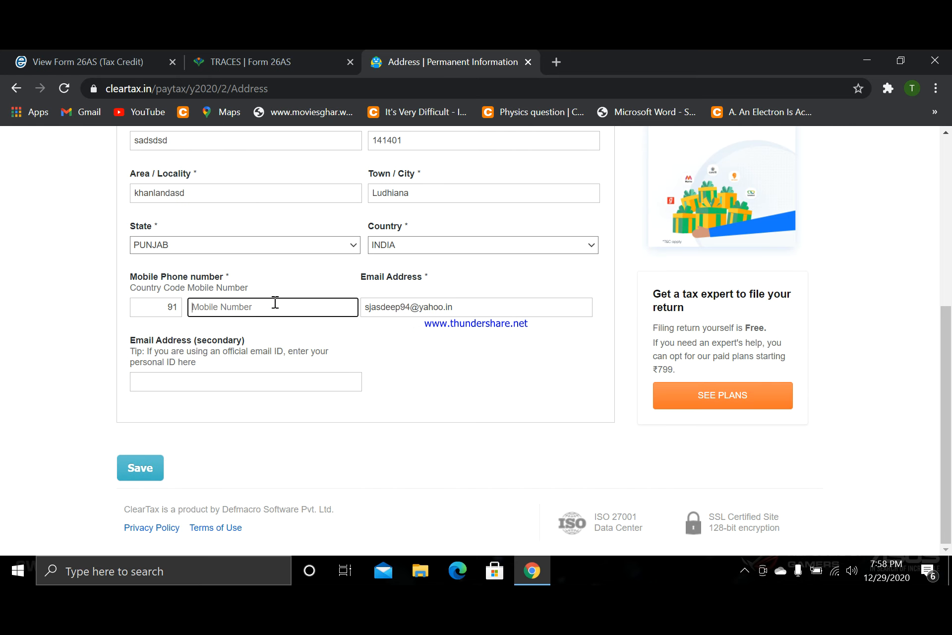
{"action": "type", "text": "547467464546"}
{"action": "key", "text": "BackSpace"}
{"action": "key", "text": "BackSpace"}
{"action": "key", "text": "BackSpace"}
{"action": "key", "text": "BackSpace"}
{"action": "key", "text": "BackSpace"}
{"action": "key", "text": "BackSpace"}
{"action": "key", "text": "BackSpace"}
{"action": "key", "text": "BackSpace"}
{"action": "key", "text": "BackSpace"}
{"action": "key", "text": "BackSpace"}
{"action": "type", "text": "9876543210"}
- Review the address details, leave the secondary email address blank, and save the form to proceed to income sources
{"action": "left_click", "coordinate": [268, 383]}
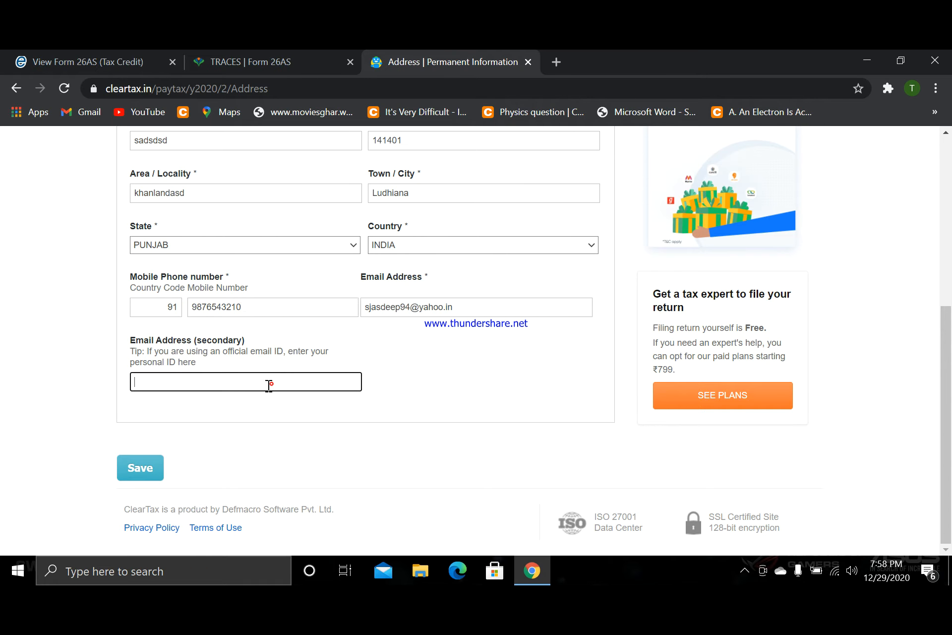
{"action": "scroll", "coordinate": [242, 426], "scroll_direction": "up", "scroll_amount": 6}
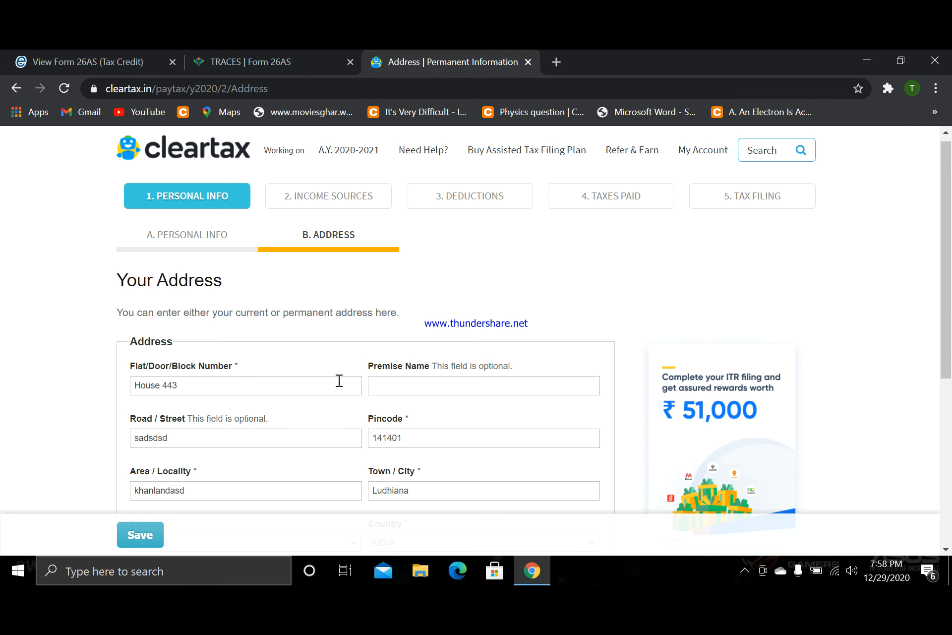
{"action": "scroll", "coordinate": [278, 381], "scroll_direction": "down", "scroll_amount": 3}
{"action": "scroll", "coordinate": [279, 380], "scroll_direction": "down", "scroll_amount": 3}
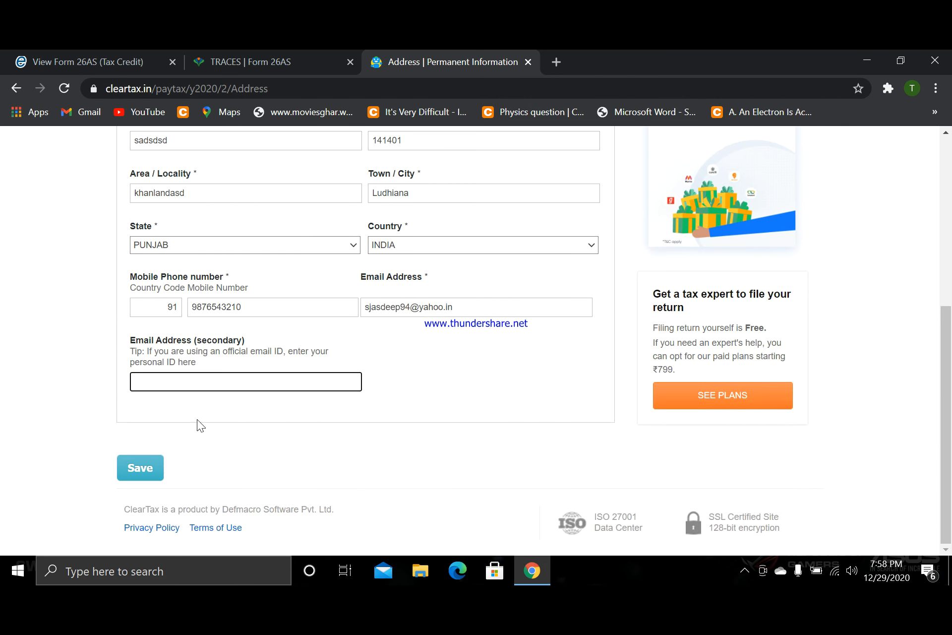
{"action": "left_click", "coordinate": [144, 470]}
- Set the employer name to CHEGG INDIA PRIVATE LIMITED from the suggested entries, keeping the Private employer category
{"action": "scroll", "coordinate": [332, 451], "scroll_direction": "down", "scroll_amount": 3}
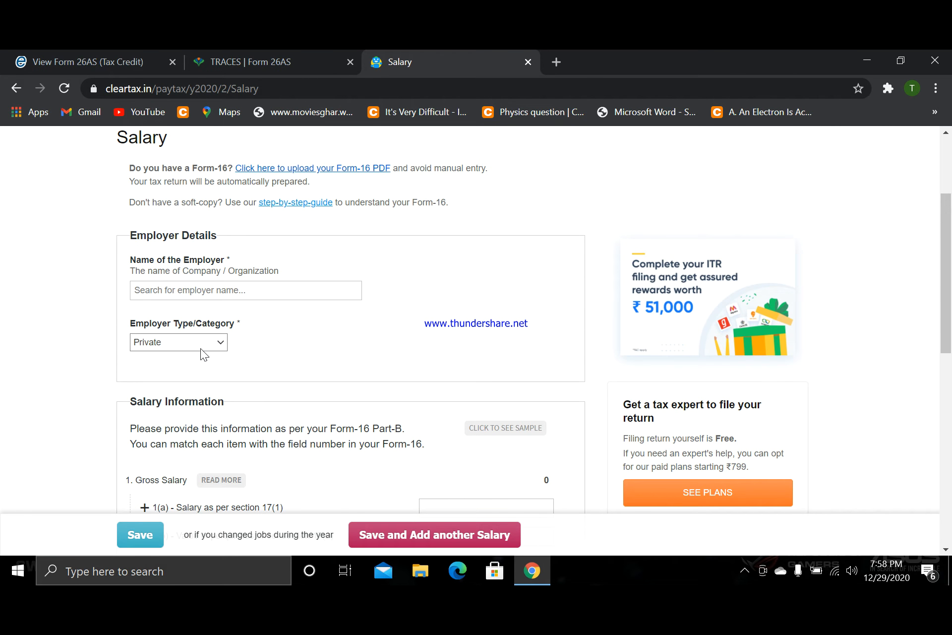
{"action": "left_click", "coordinate": [209, 289]}
{"action": "scroll", "coordinate": [4, 310], "scroll_direction": "down", "scroll_amount": 2}
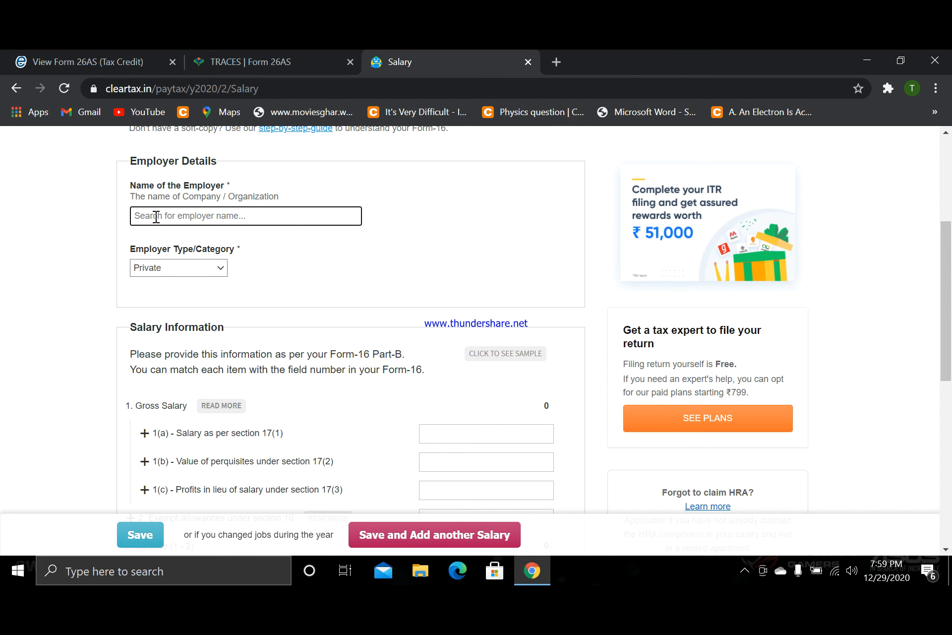
{"action": "type", "text": "Chegg"}
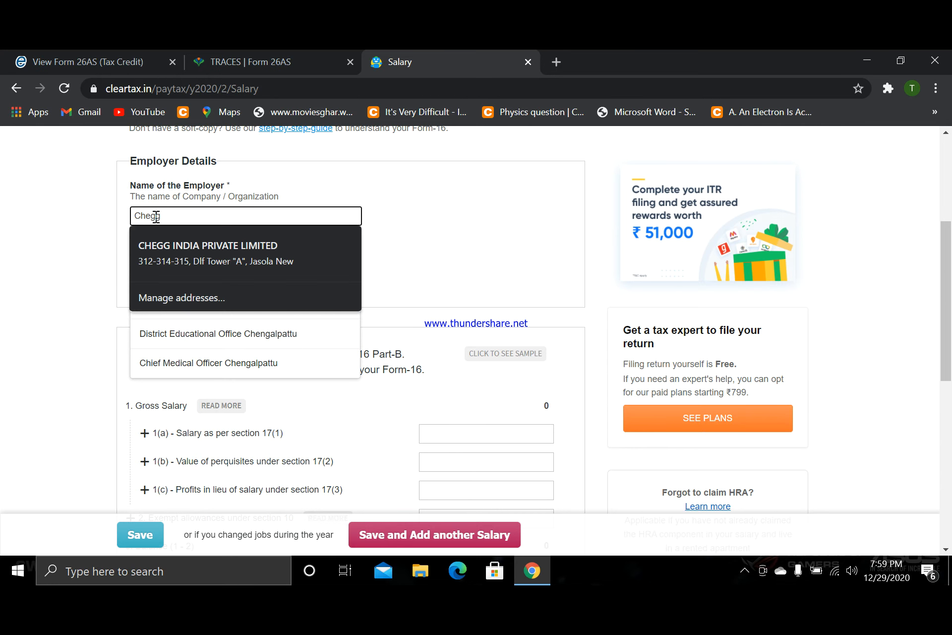
{"action": "left_click", "coordinate": [180, 264]}
{"action": "scroll", "coordinate": [55, 275], "scroll_direction": "down", "scroll_amount": 1}
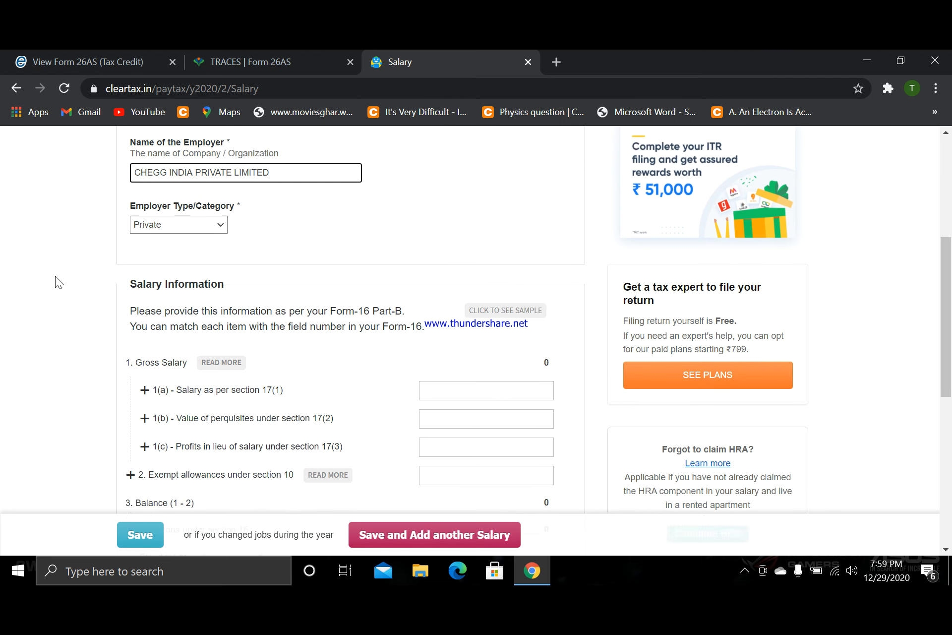
{"action": "scroll", "coordinate": [55, 276], "scroll_direction": "up", "scroll_amount": 1}
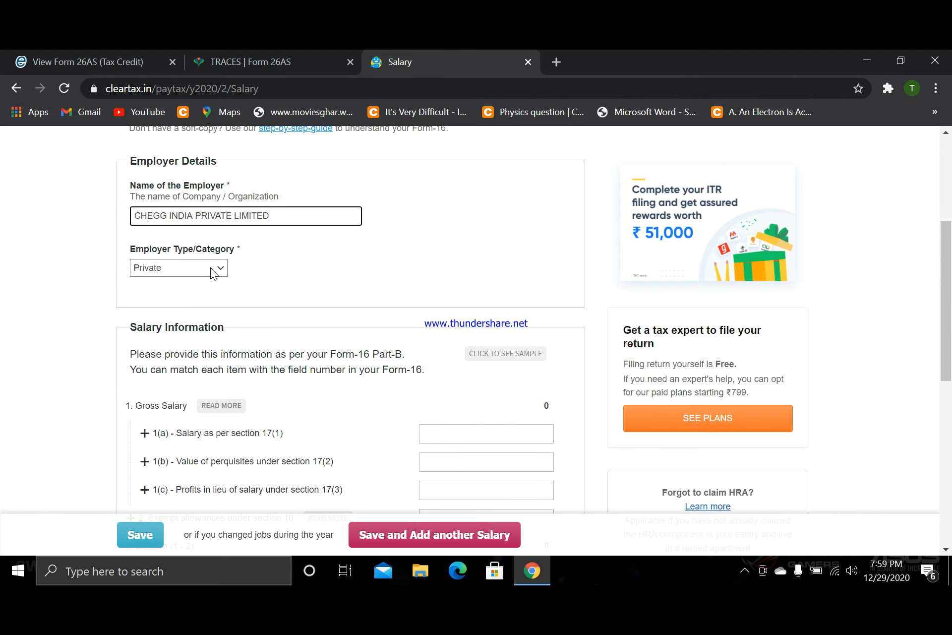
{"action": "scroll", "coordinate": [210, 268], "scroll_direction": "down", "scroll_amount": 5}
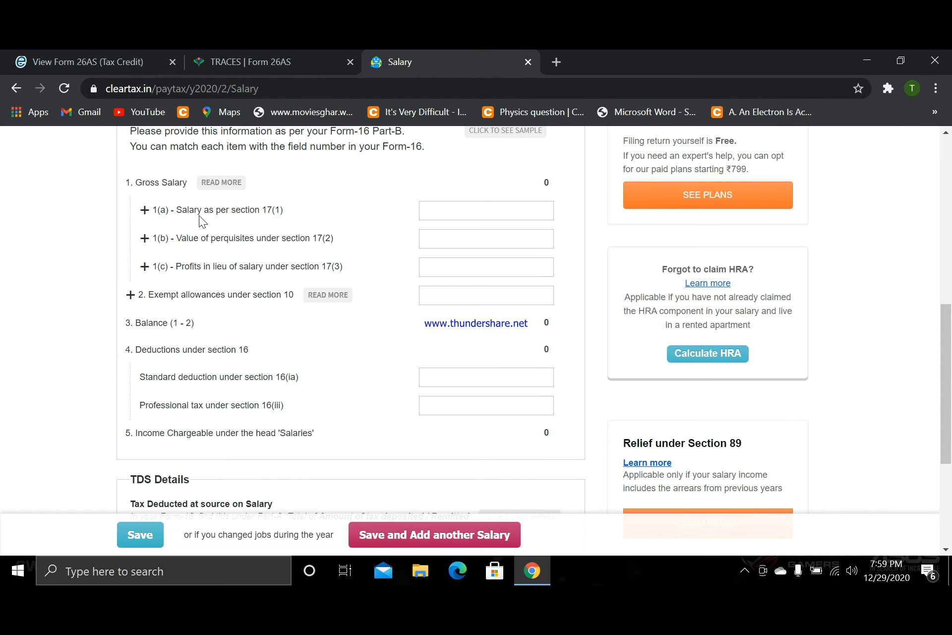
- Look up the amount Chegg India paid in Form 26AS and enter 759 as salary per section 17(1)
{"action": "left_click", "coordinate": [254, 50]}
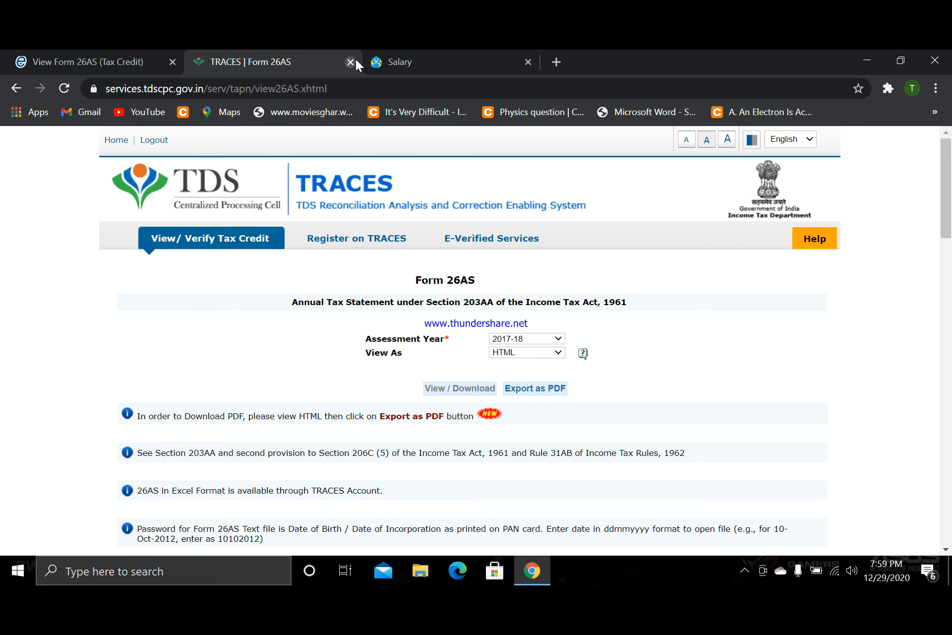
{"action": "scroll", "coordinate": [350, 260], "scroll_direction": "down", "scroll_amount": 10}
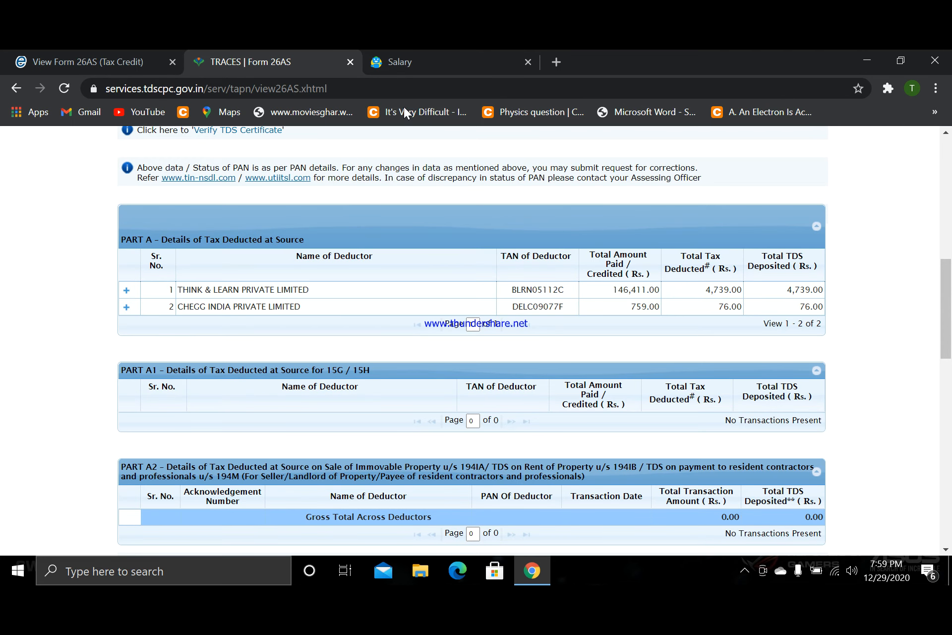
{"action": "left_click", "coordinate": [437, 62]}
{"action": "left_click", "coordinate": [446, 208]}
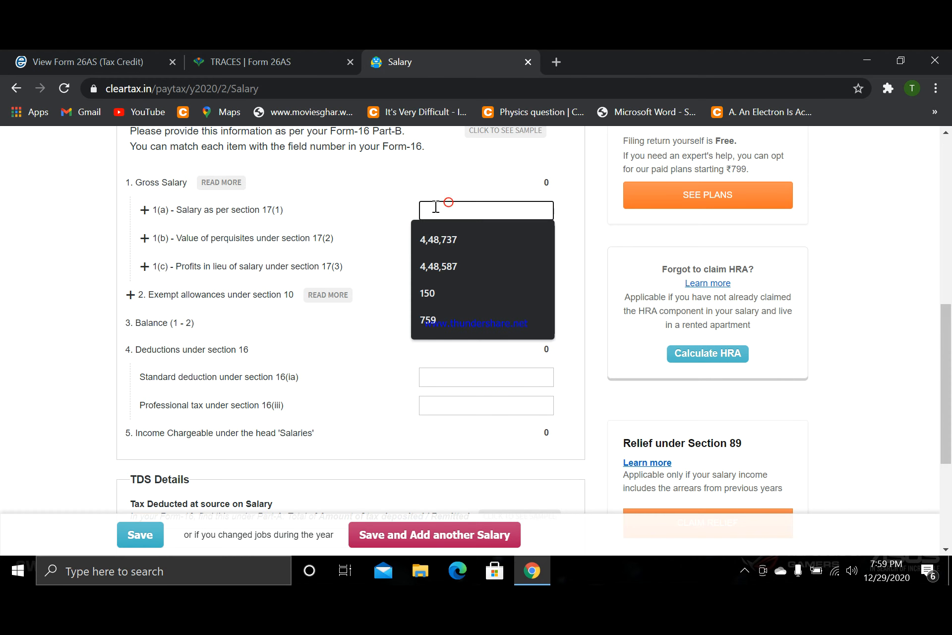
{"action": "type", "text": "759"}
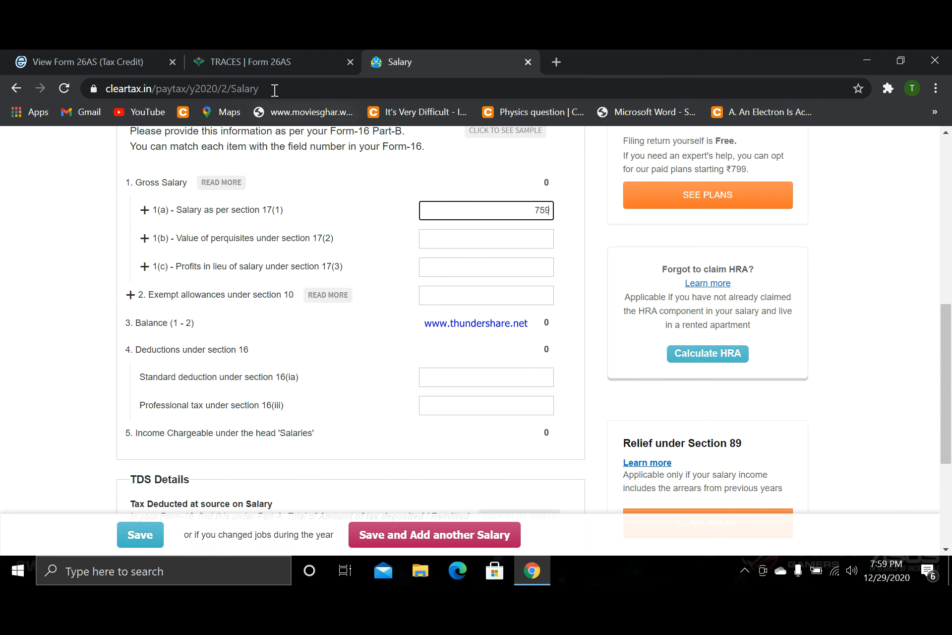
- Check the total tax deducted by Chegg India in Part A of Form 26AS, then return to the salary form
{"action": "left_click", "coordinate": [272, 54]}
{"action": "scroll", "coordinate": [632, 295], "scroll_direction": "down", "scroll_amount": 2}
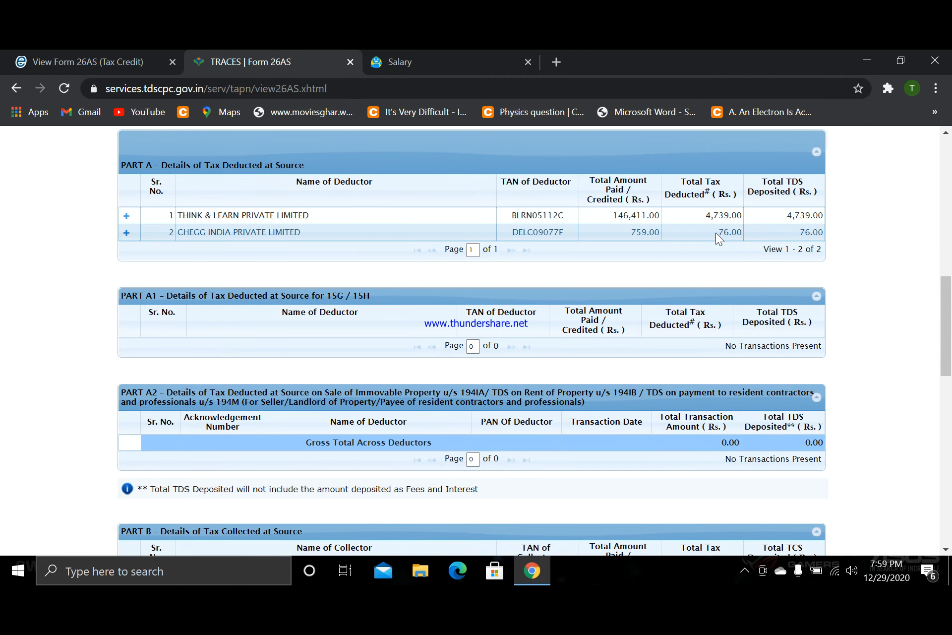
{"action": "left_click", "coordinate": [436, 54]}
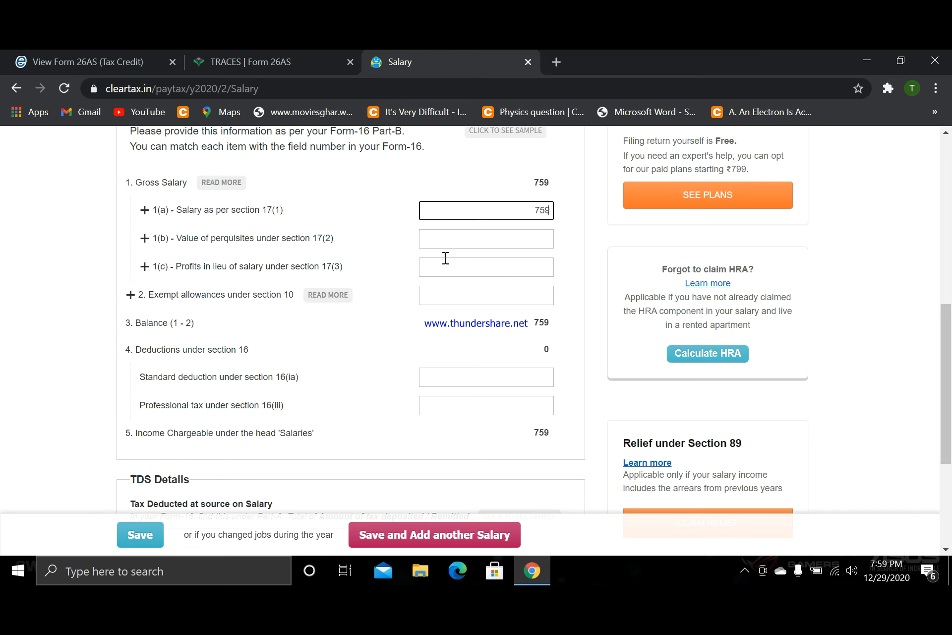
{"action": "left_click", "coordinate": [568, 216]}
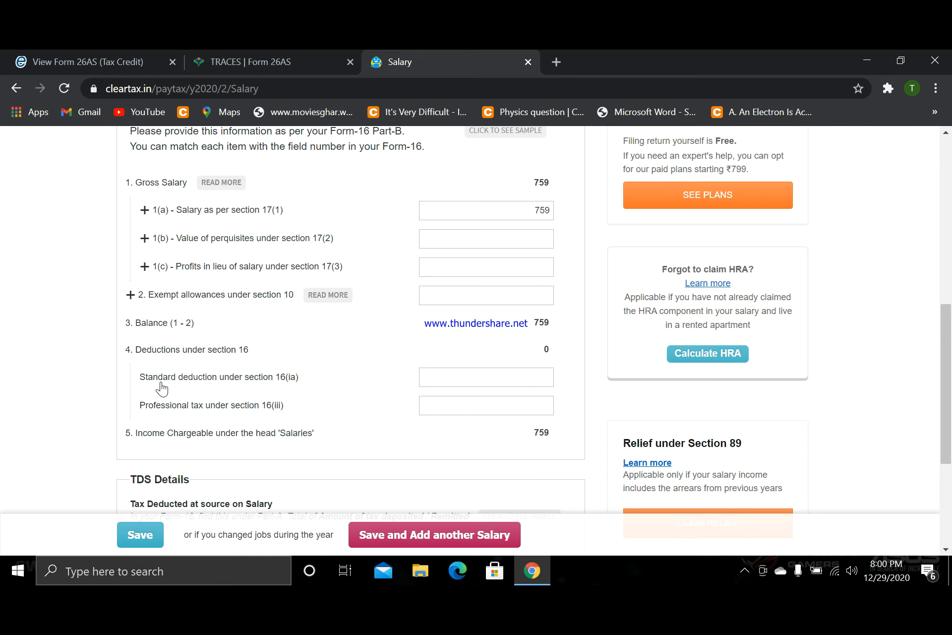
- Recheck the Chegg India figures in Form 26AS and enter 76 as the standard deduction under section 16(ia)
{"action": "left_click", "coordinate": [456, 374]}
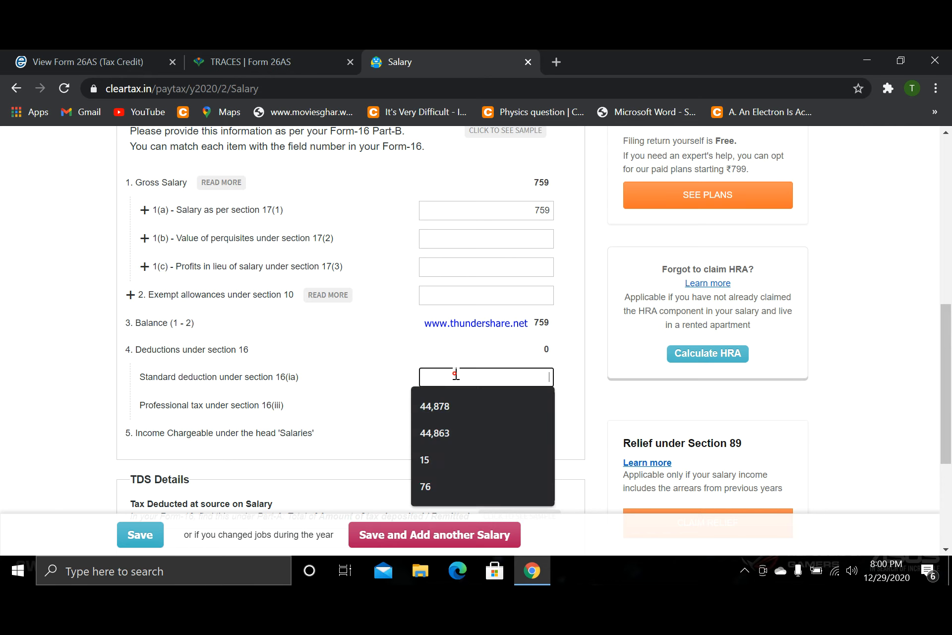
{"action": "left_click", "coordinate": [304, 52]}
{"action": "scroll", "coordinate": [643, 388], "scroll_direction": "down", "scroll_amount": 3}
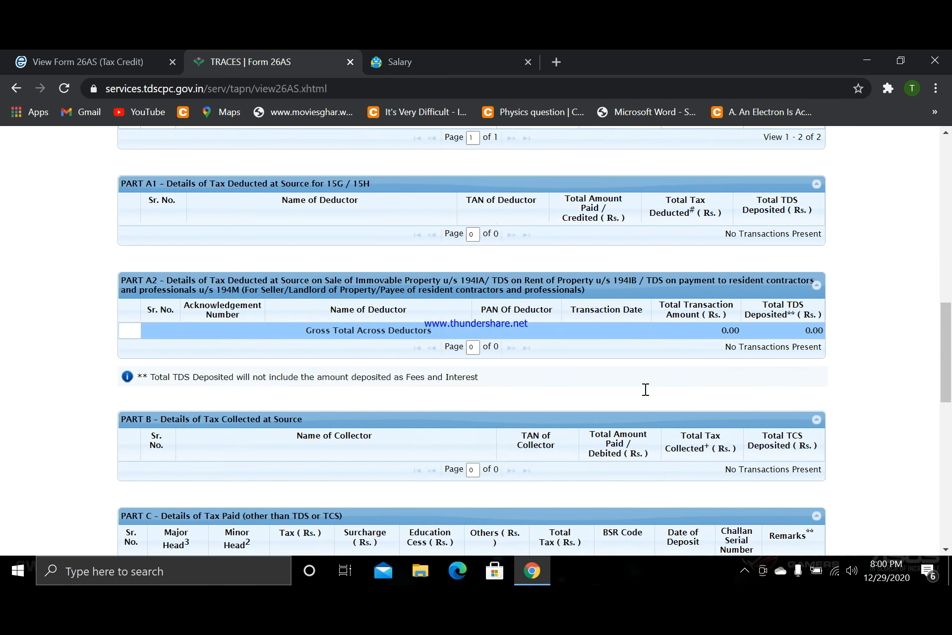
{"action": "scroll", "coordinate": [707, 282], "scroll_direction": "up", "scroll_amount": 3}
{"action": "left_click", "coordinate": [412, 58]}
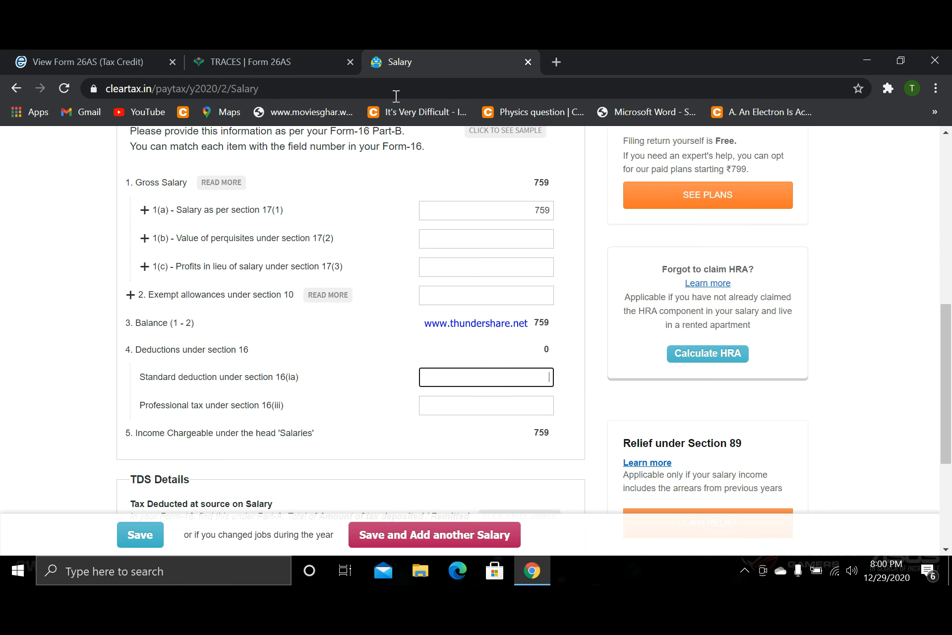
{"action": "type", "text": "76"}
{"action": "left_click", "coordinate": [568, 343]}
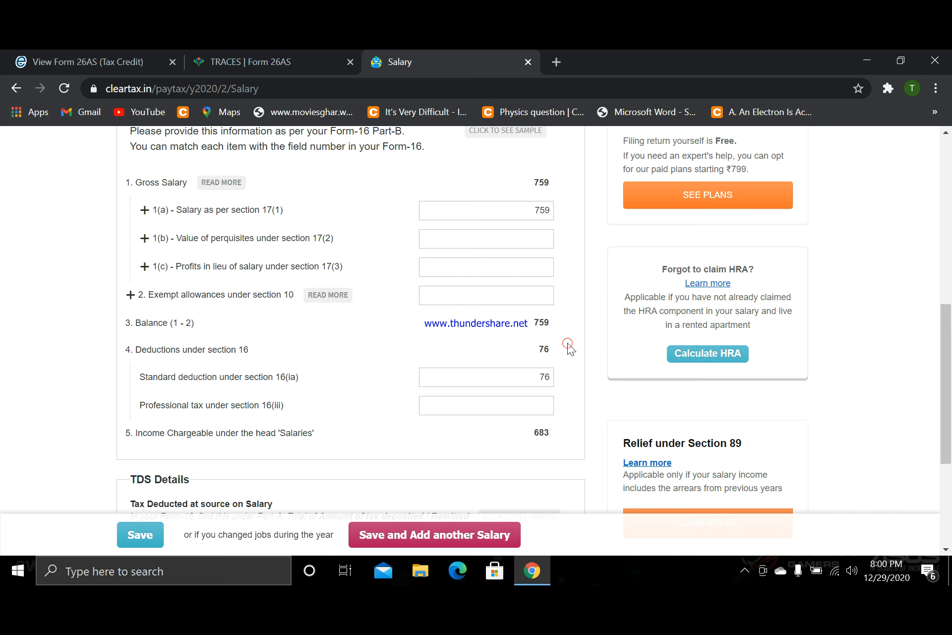
- Enter 76 as the tax deducted at source on salary in the TDS details
{"action": "scroll", "coordinate": [567, 343], "scroll_direction": "down", "scroll_amount": 5}
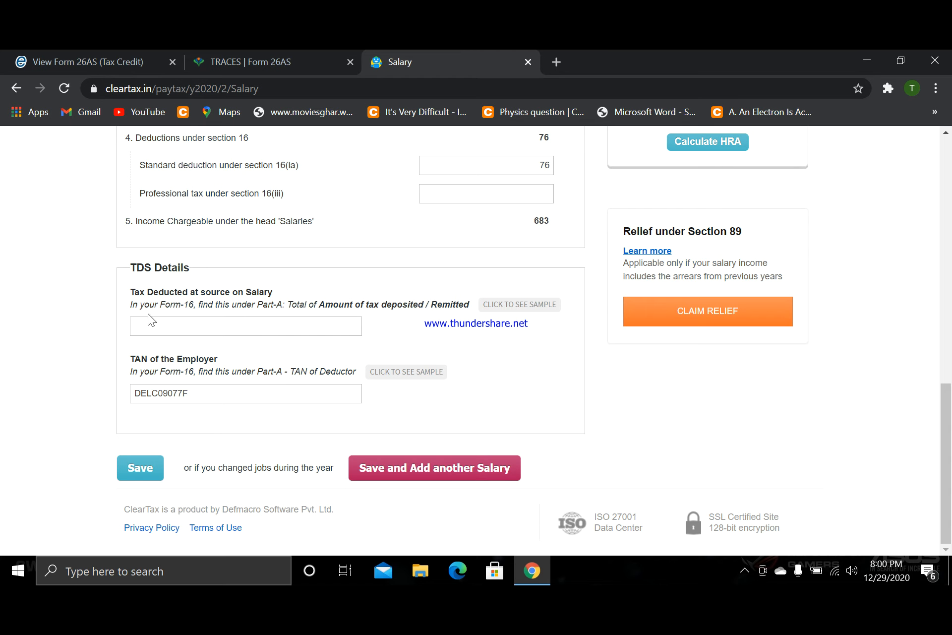
{"action": "left_click", "coordinate": [152, 326]}
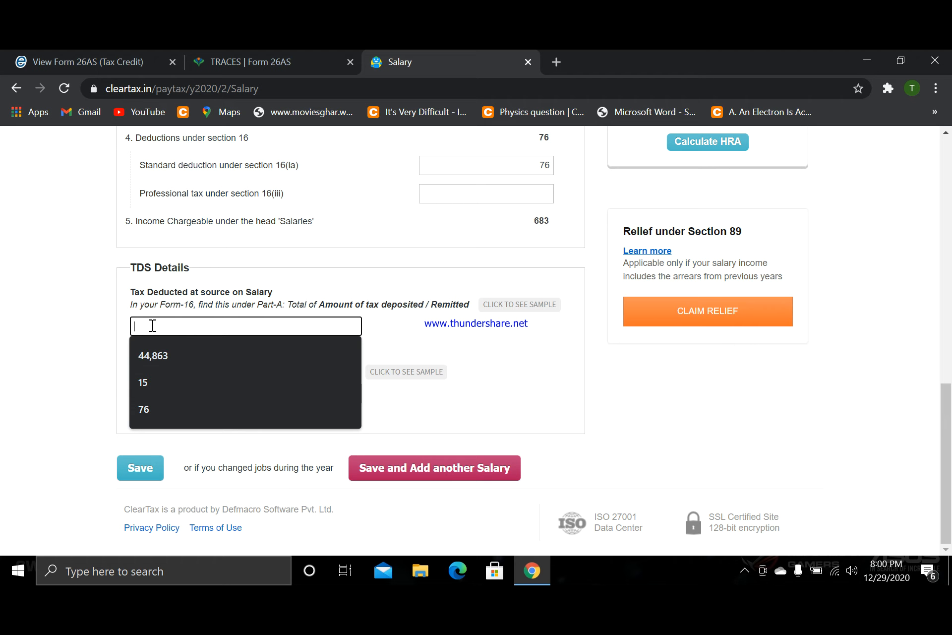
{"action": "type", "text": "76"}
{"action": "left_click", "coordinate": [59, 350]}
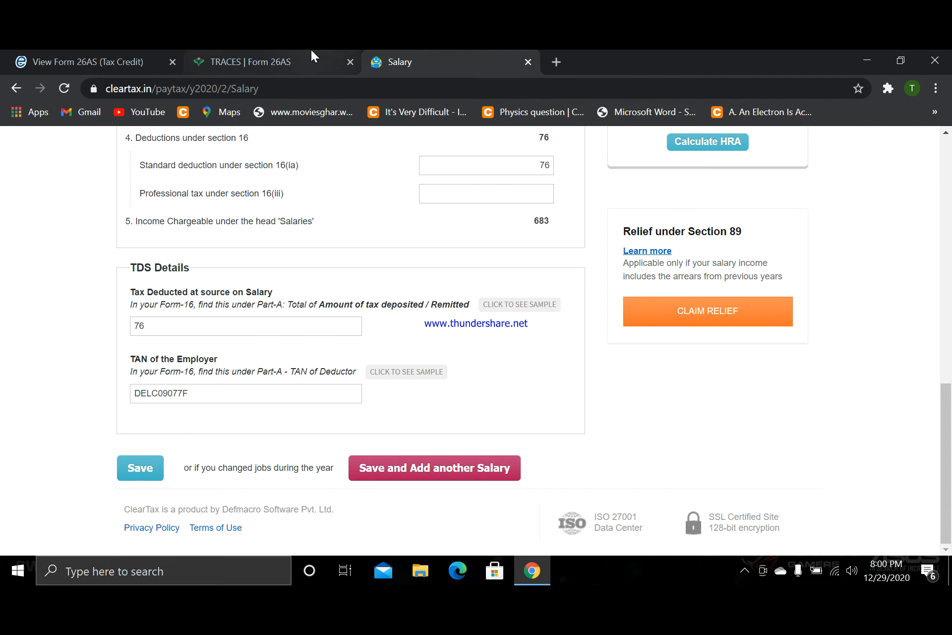
- Clear the employer's TAN and replace it with the TAN copied from the Chegg India row in Form 26AS
{"action": "double_click", "coordinate": [193, 391]}
{"action": "key", "text": "BackSpace"}
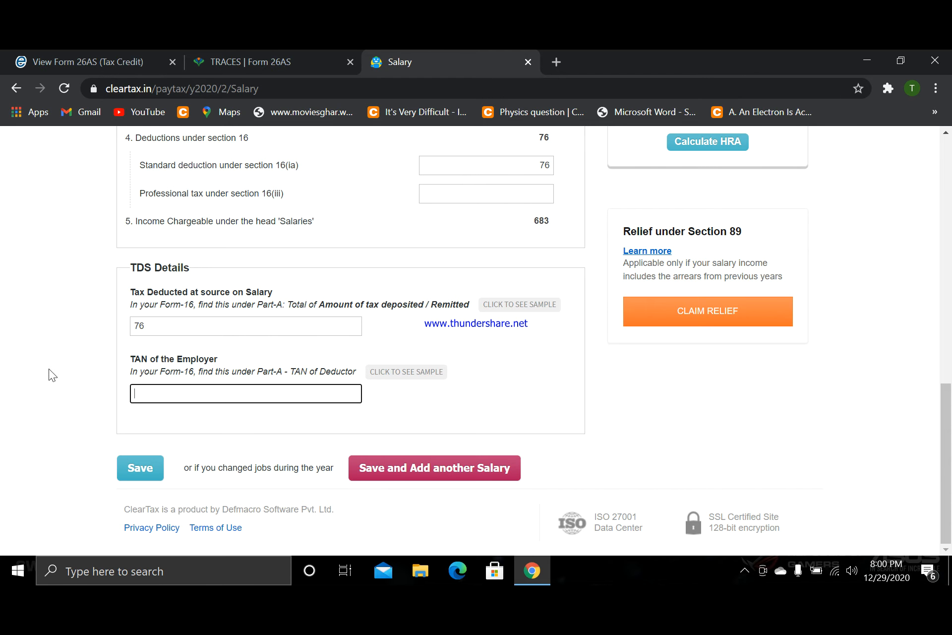
{"action": "left_click", "coordinate": [282, 50]}
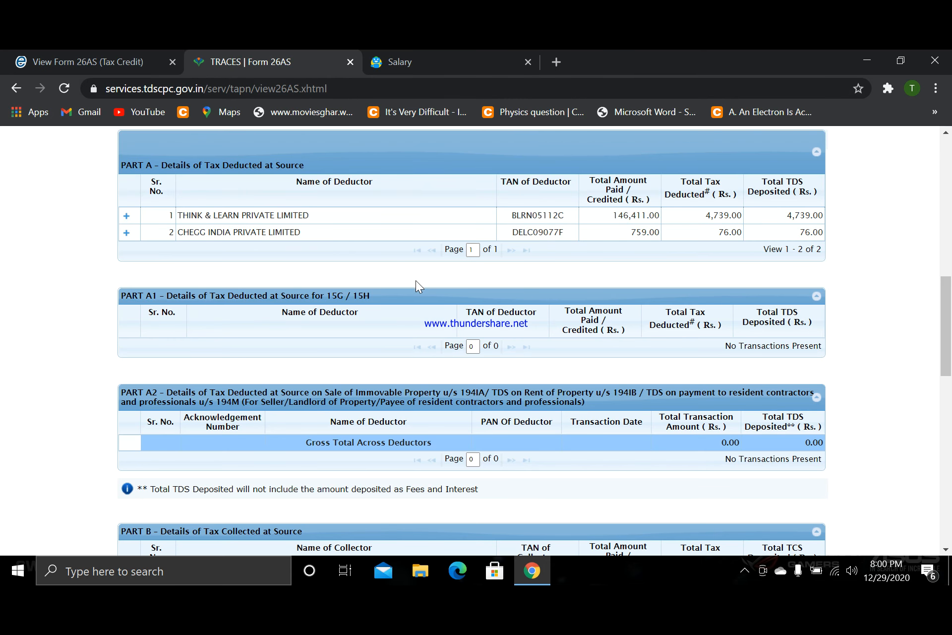
{"action": "left_click_drag", "start_coordinate": [511, 232], "coordinate": [567, 233]}
{"action": "key", "text": "ctrl+c"}
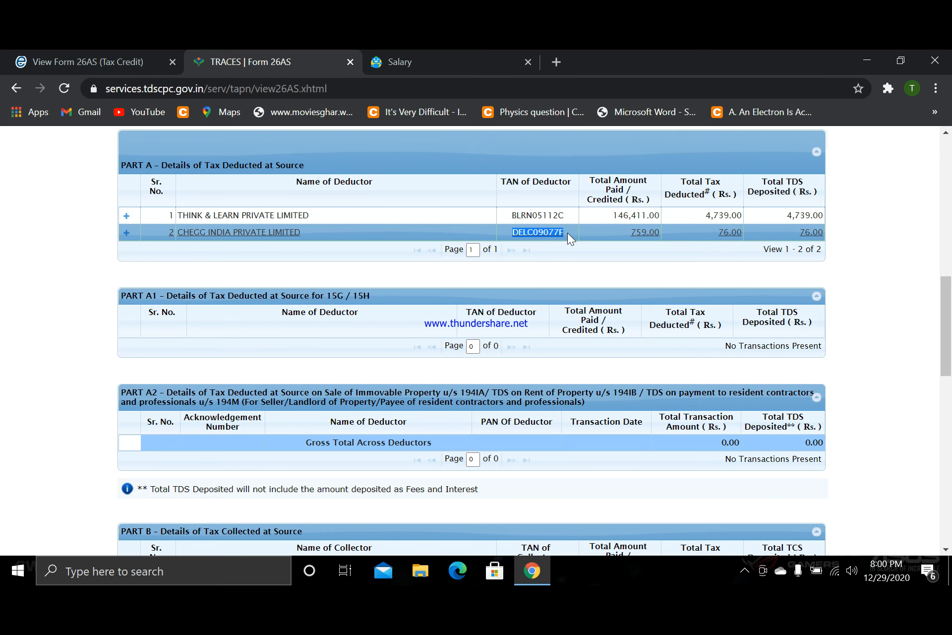
{"action": "left_click", "coordinate": [417, 54]}
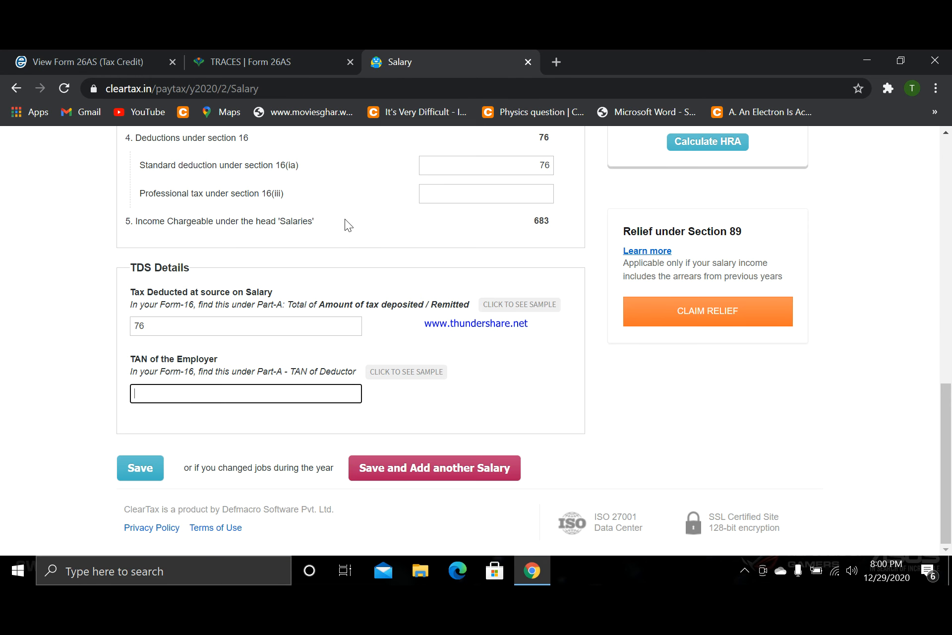
{"action": "left_click", "coordinate": [219, 393]}
{"action": "key", "text": "ctrl+v"}
{"action": "left_click", "coordinate": [420, 325]}
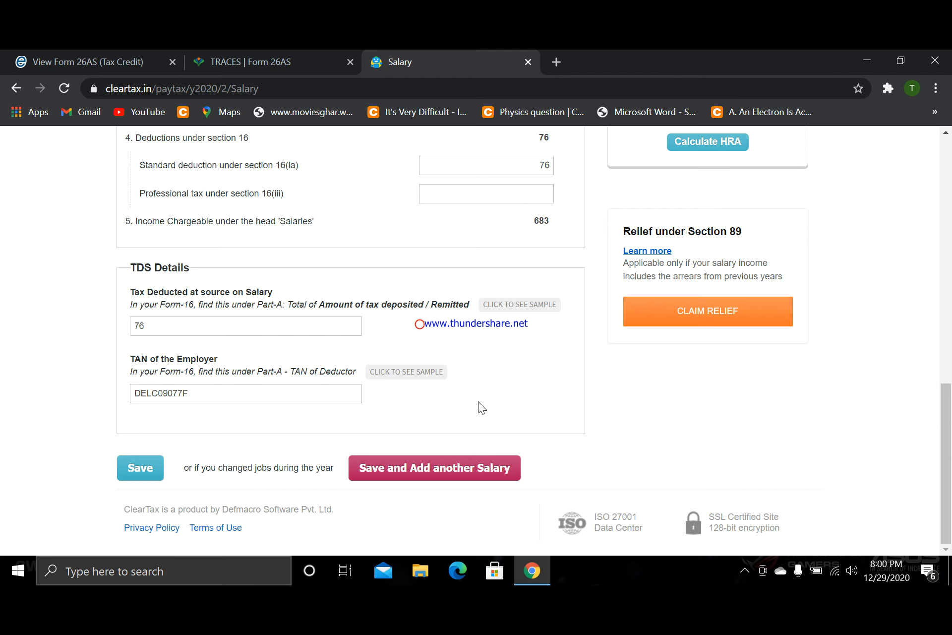
- Review the completed salary form from the TDS details back up to the employer details
{"action": "scroll", "coordinate": [478, 401], "scroll_direction": "up", "scroll_amount": 4}
{"action": "scroll", "coordinate": [478, 402], "scroll_direction": "down", "scroll_amount": 3}
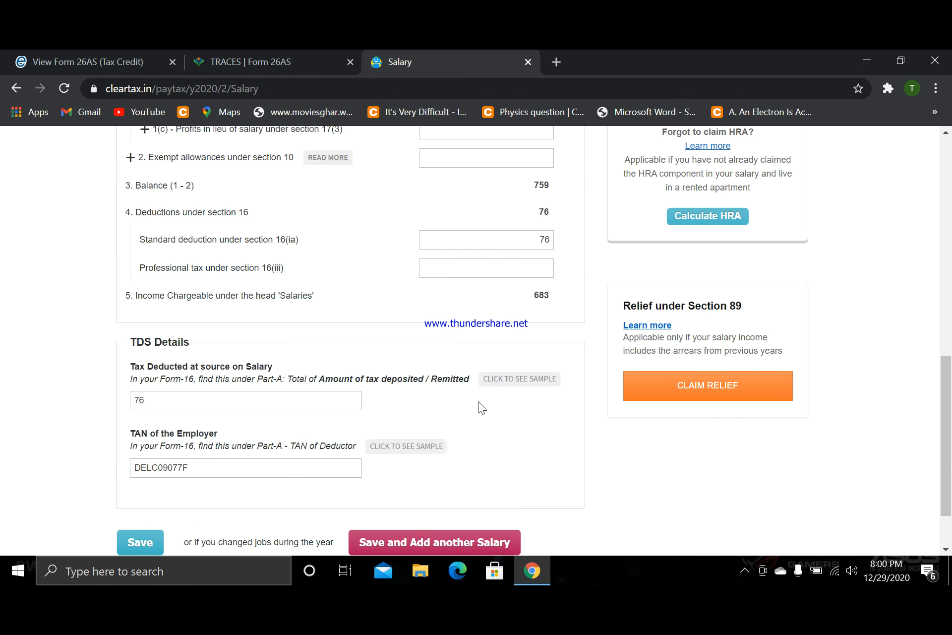
{"action": "scroll", "coordinate": [358, 316], "scroll_direction": "up", "scroll_amount": 8}
{"action": "scroll", "coordinate": [324, 325], "scroll_direction": "up", "scroll_amount": 5}
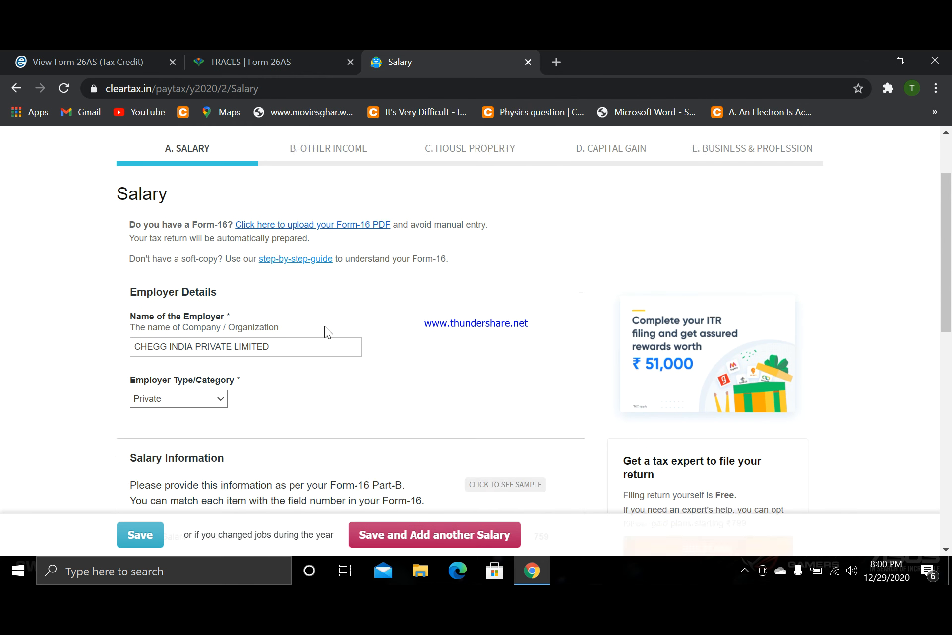
- Recheck the Chegg India salary and TDS entries against Form 26AS and save the salary details
{"action": "scroll", "coordinate": [240, 340], "scroll_direction": "down", "scroll_amount": 2}
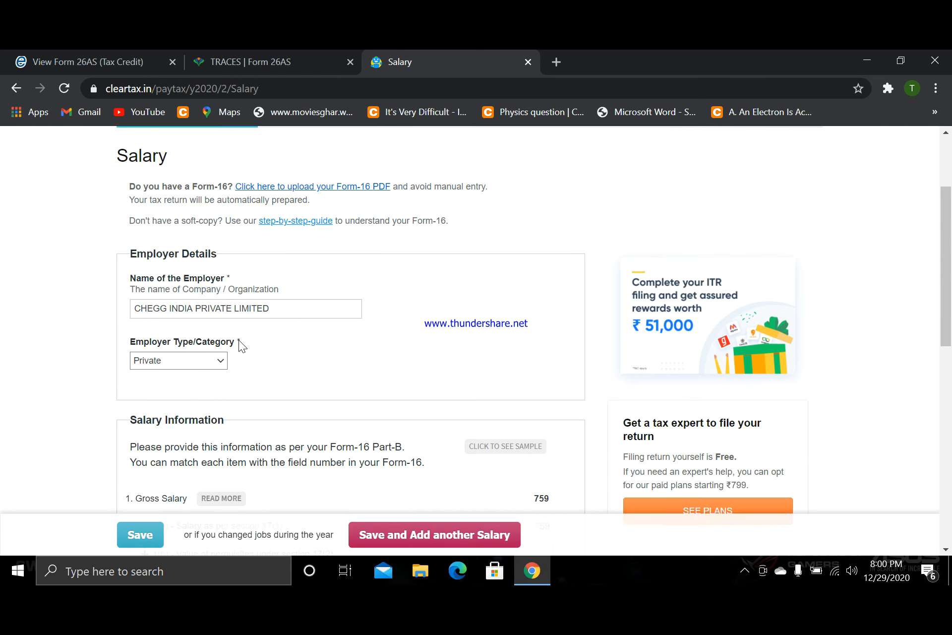
{"action": "scroll", "coordinate": [180, 346], "scroll_direction": "down", "scroll_amount": 5}
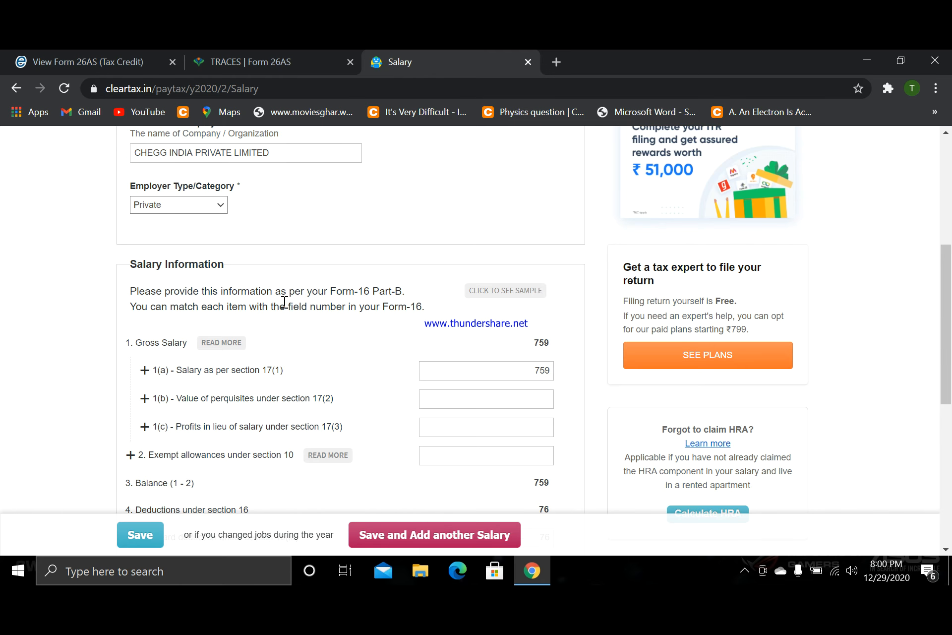
{"action": "left_click", "coordinate": [258, 49]}
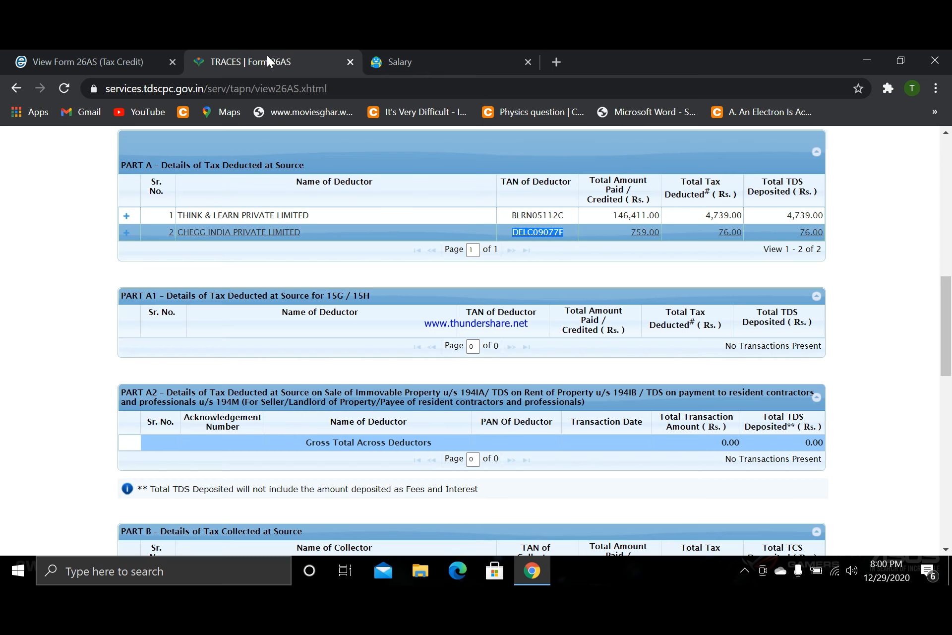
{"action": "left_click", "coordinate": [406, 49]}
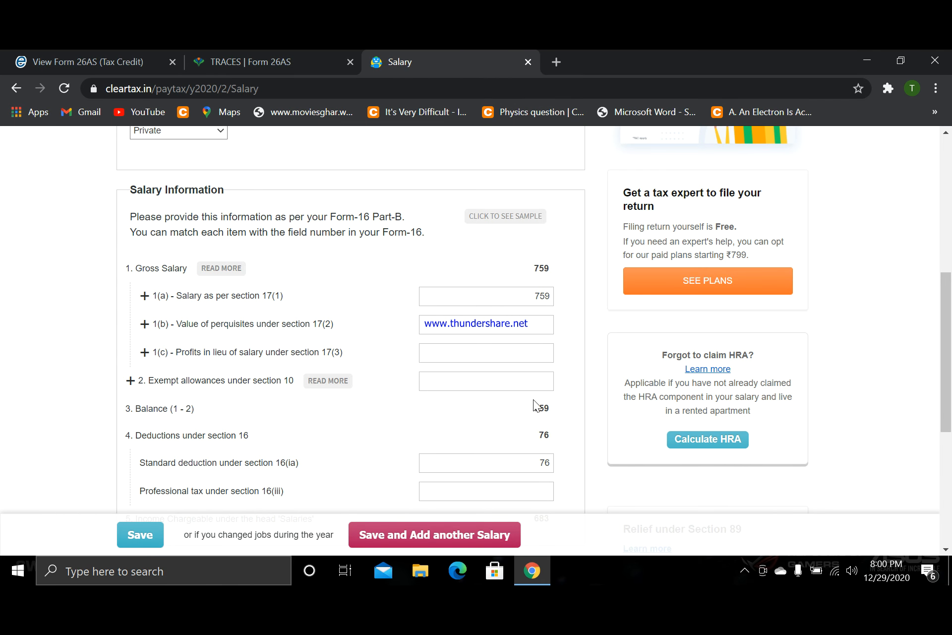
{"action": "left_click", "coordinate": [314, 56]}
{"action": "left_click", "coordinate": [449, 52]}
{"action": "scroll", "coordinate": [342, 278], "scroll_direction": "down", "scroll_amount": 6}
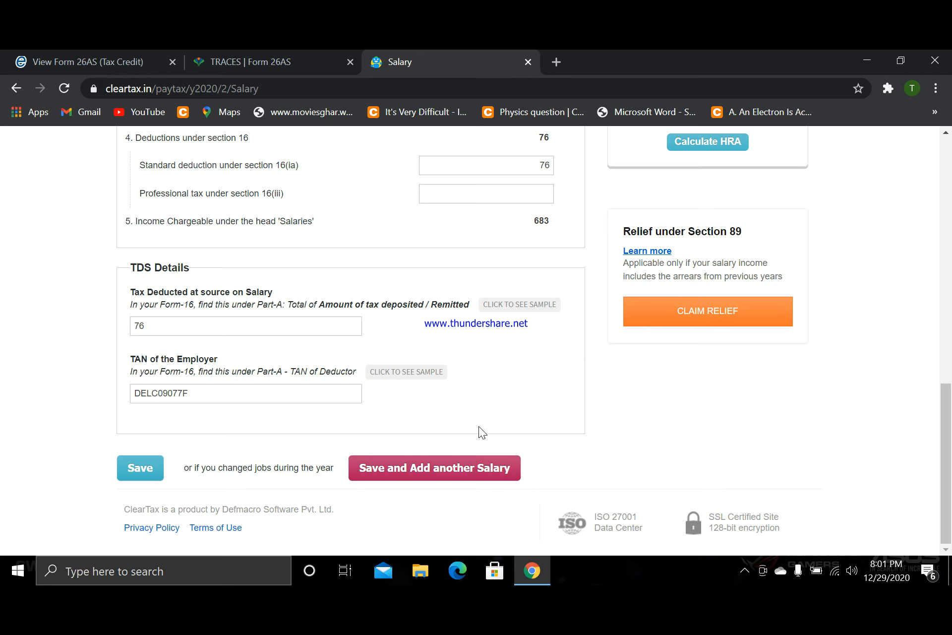
{"action": "scroll", "coordinate": [471, 431], "scroll_direction": "up", "scroll_amount": 2}
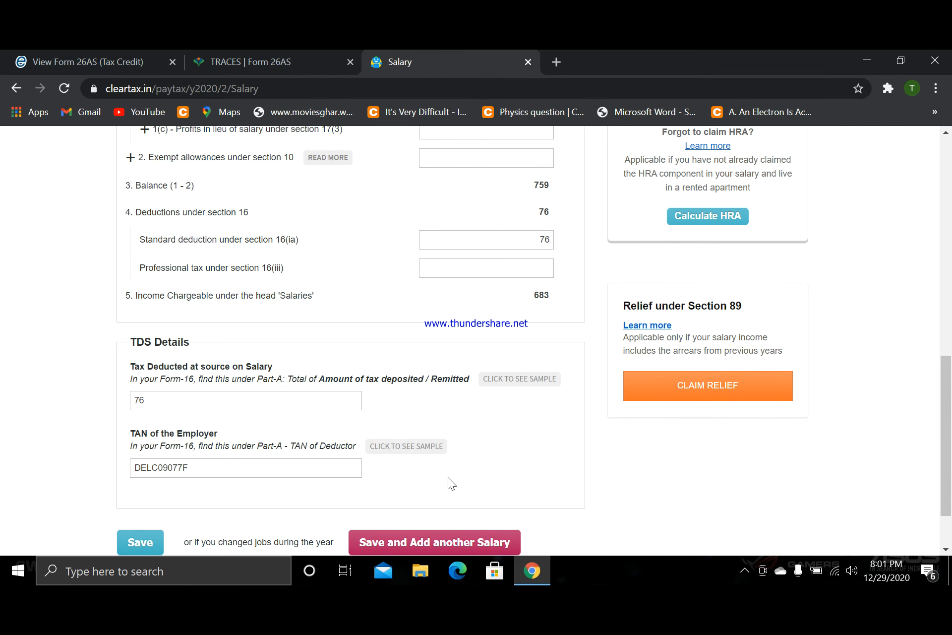
{"action": "scroll", "coordinate": [448, 477], "scroll_direction": "down", "scroll_amount": 2}
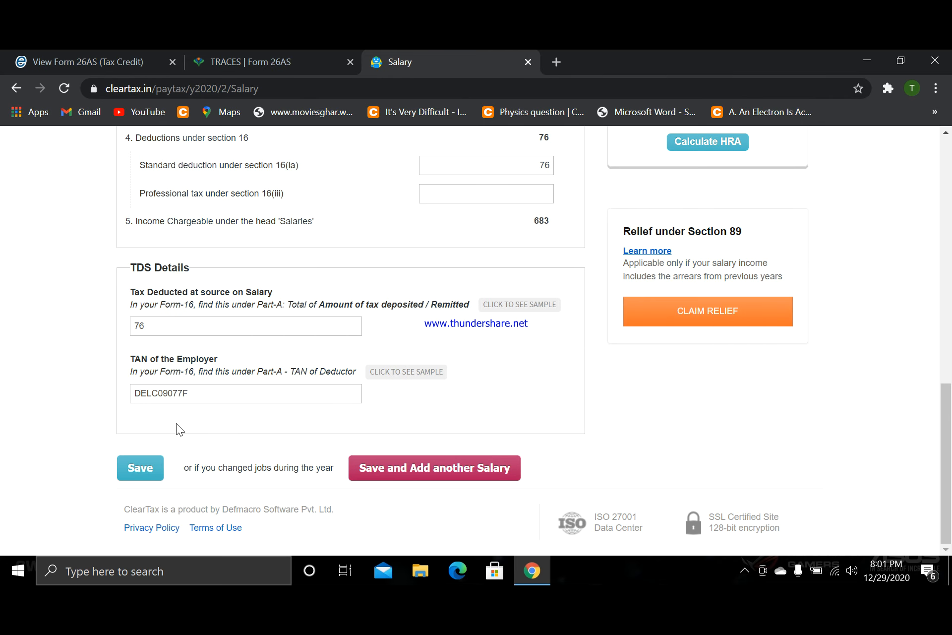
{"action": "left_click", "coordinate": [149, 472]}
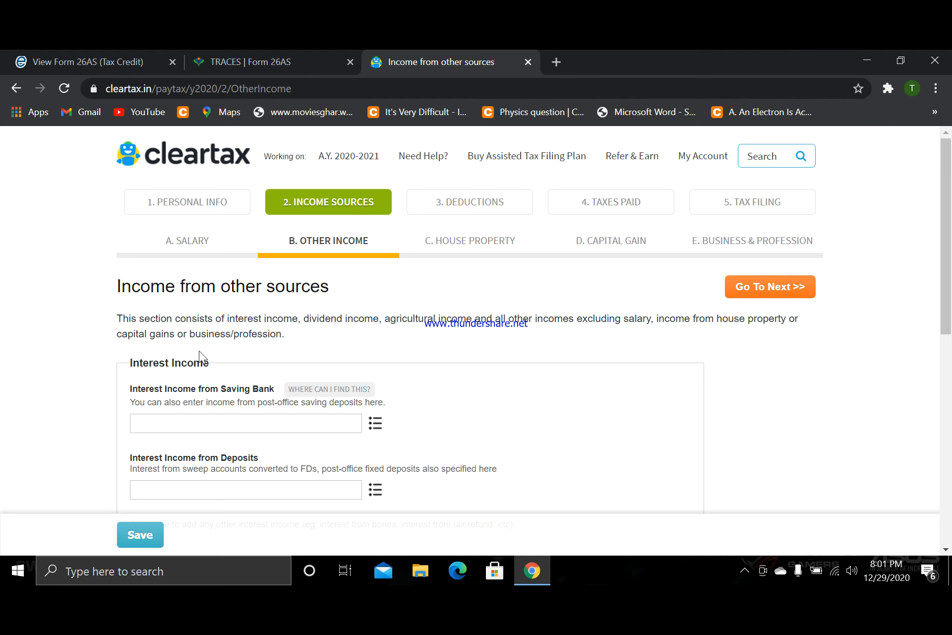
{"action": "scroll", "coordinate": [174, 360], "scroll_direction": "down", "scroll_amount": 3}
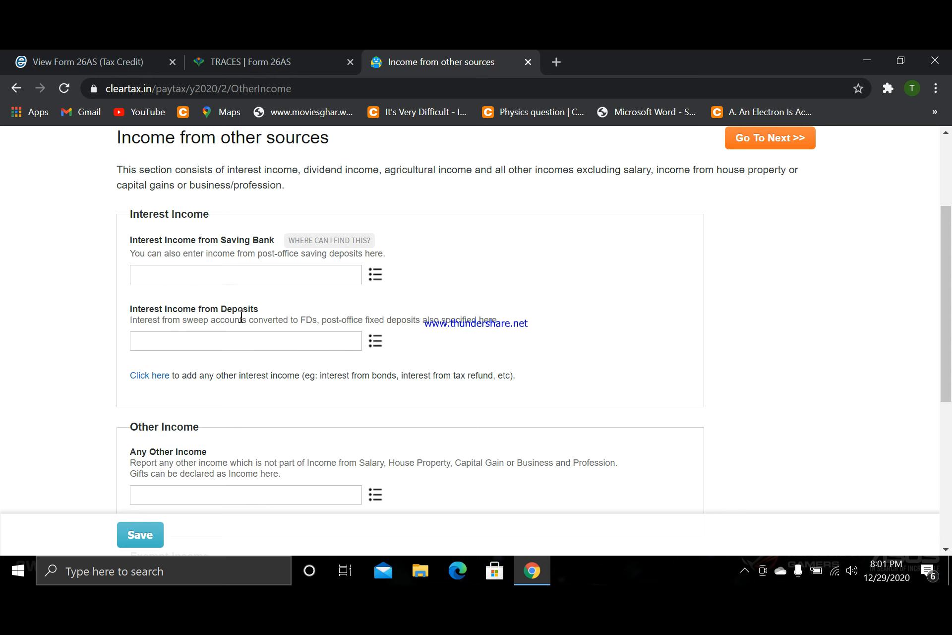
{"action": "left_click", "coordinate": [220, 338]}
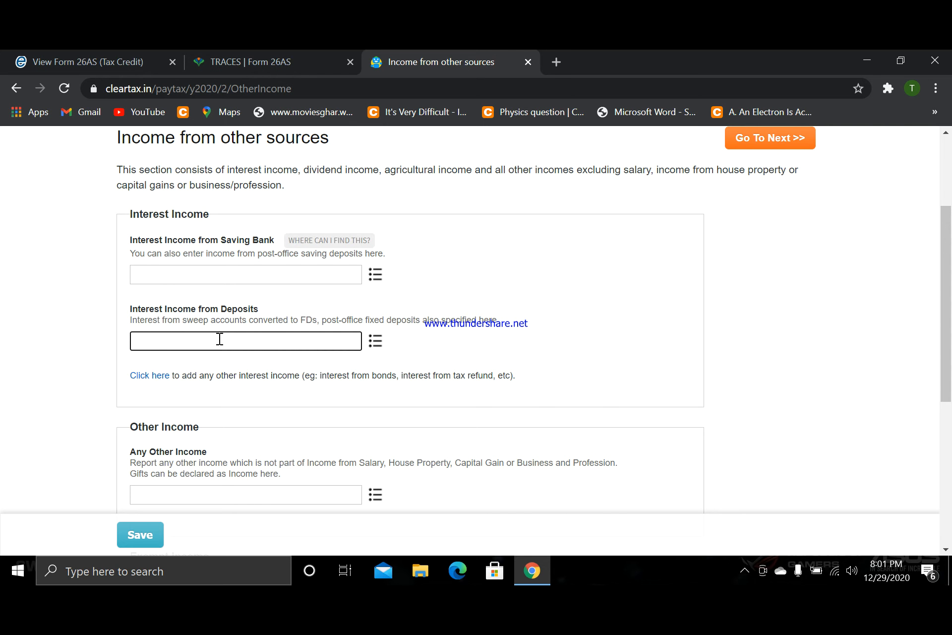
{"action": "type", "text": "1000"}
{"action": "key", "text": "BackSpace"}
{"action": "key", "text": "BackSpace"}
{"action": "key", "text": "BackSpace"}
{"action": "key", "text": "BackSpace"}
- Save the income from other sources and skip the house property section
{"action": "scroll", "coordinate": [451, 353], "scroll_direction": "up", "scroll_amount": 3}
{"action": "scroll", "coordinate": [451, 353], "scroll_direction": "down", "scroll_amount": 9}
{"action": "left_click", "coordinate": [149, 483]}
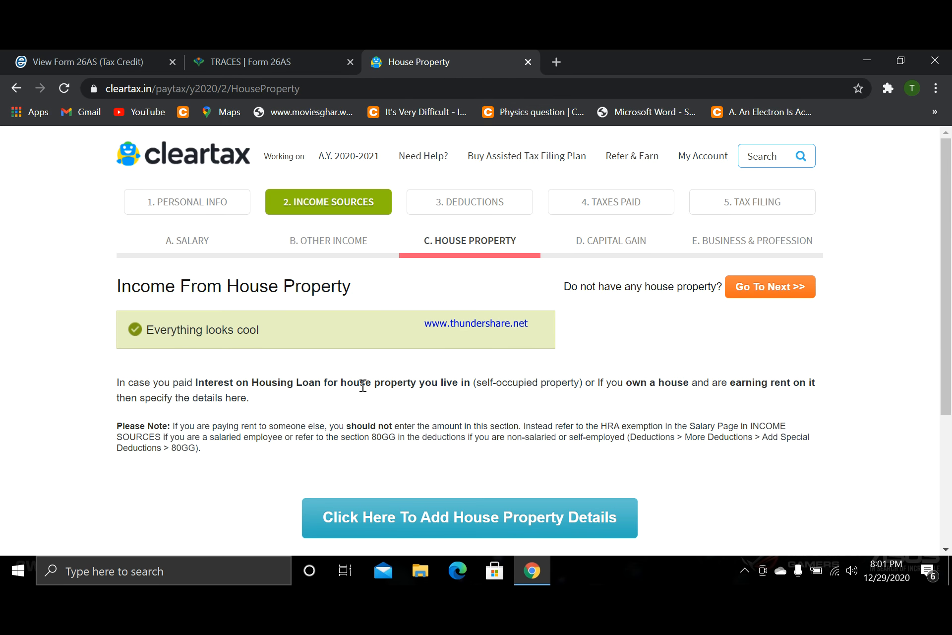
{"action": "scroll", "coordinate": [363, 386], "scroll_direction": "down", "scroll_amount": 2}
{"action": "scroll", "coordinate": [576, 335], "scroll_direction": "up", "scroll_amount": 1}
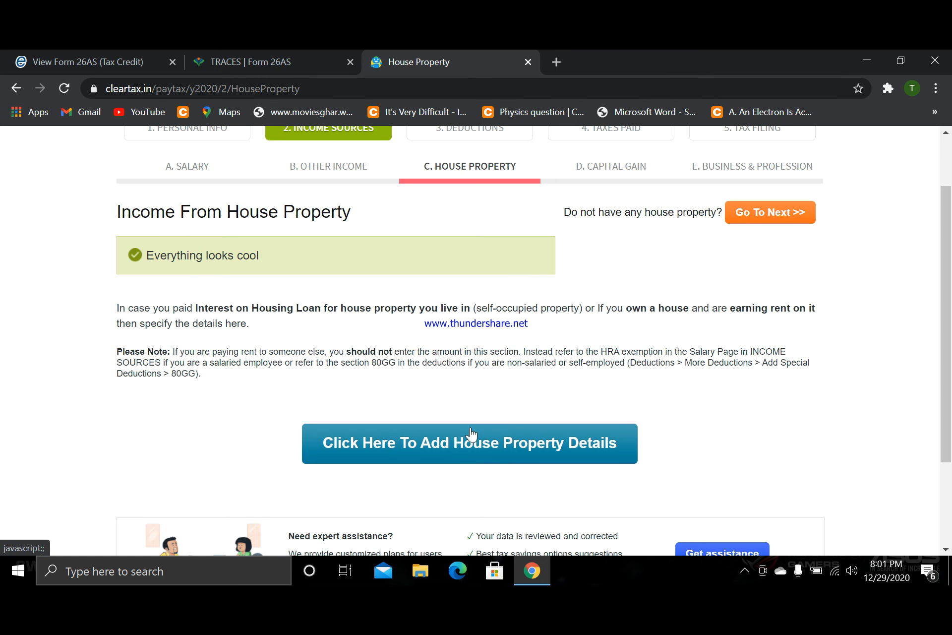
{"action": "left_click", "coordinate": [775, 214]}
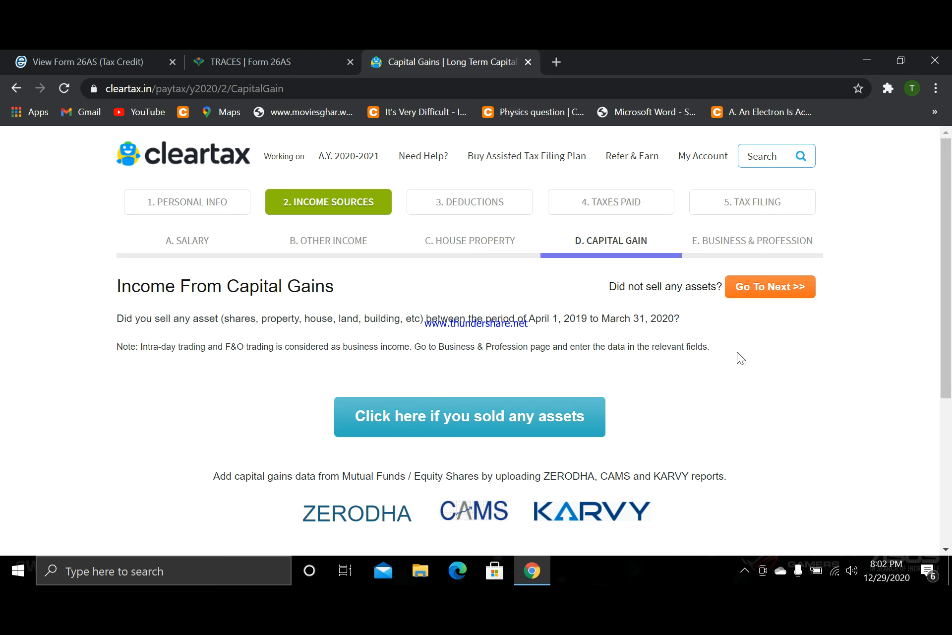
- Skip the capital gains and the business and profession sections to reach the Section 80 deductions
{"action": "scroll", "coordinate": [737, 352], "scroll_direction": "down", "scroll_amount": 1}
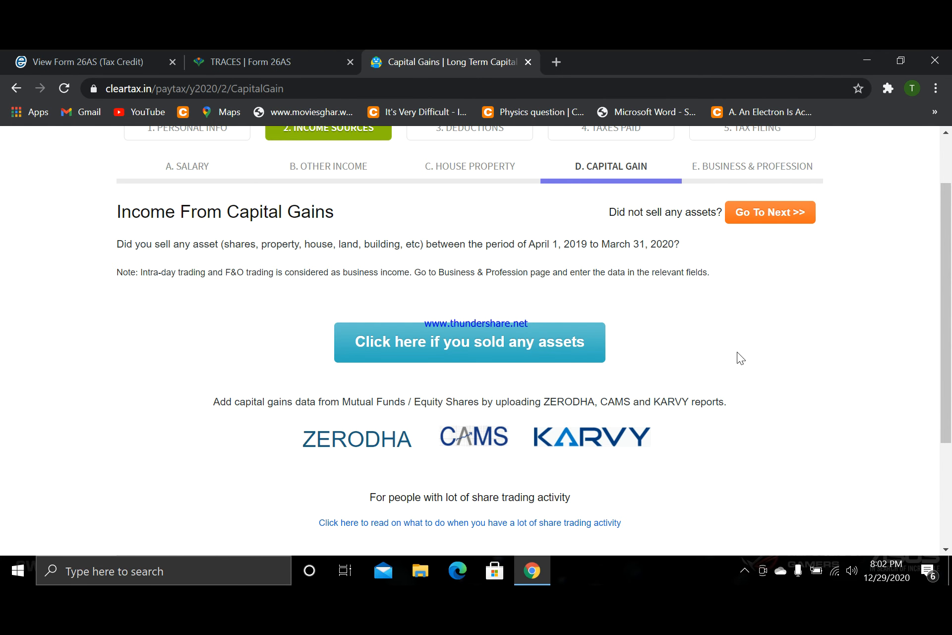
{"action": "scroll", "coordinate": [741, 357], "scroll_direction": "up", "scroll_amount": 1}
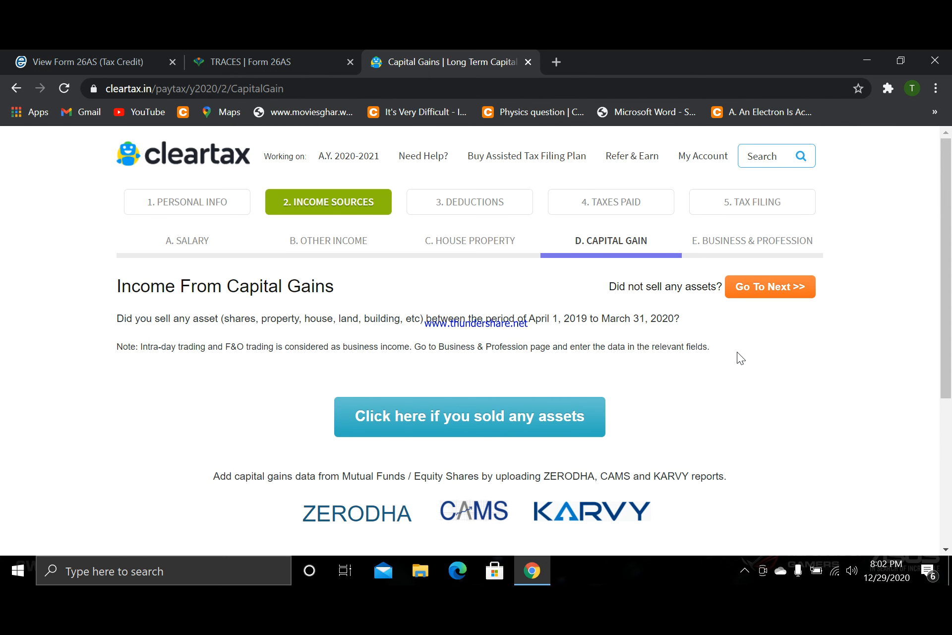
{"action": "left_click", "coordinate": [780, 279]}
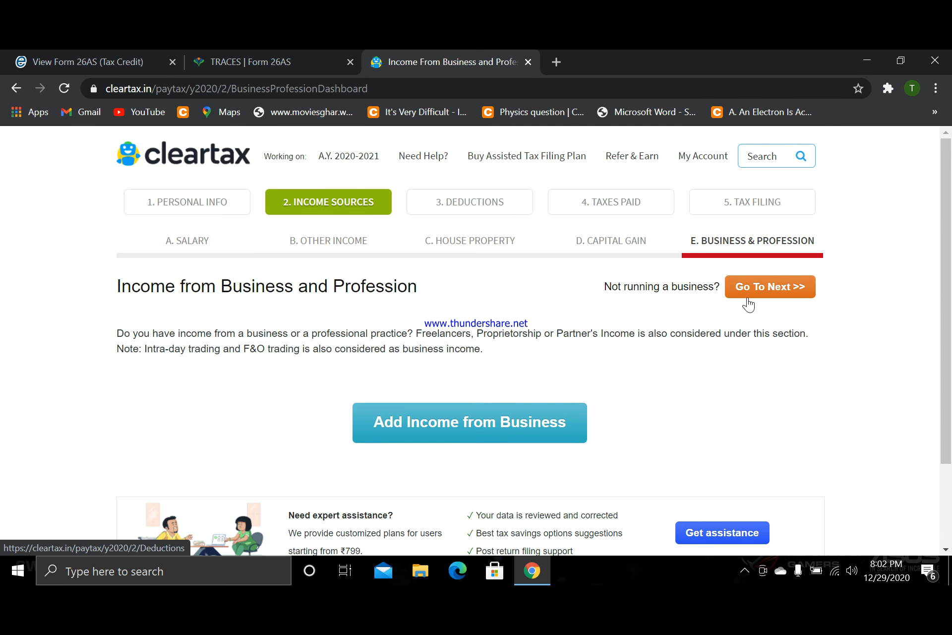
{"action": "left_click", "coordinate": [789, 290]}
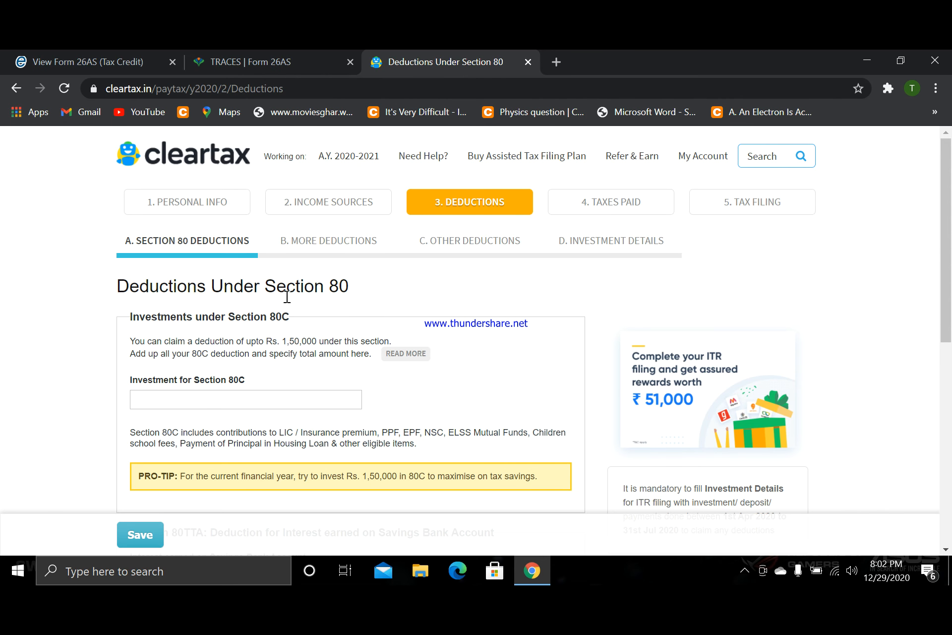
{"action": "scroll", "coordinate": [349, 301], "scroll_direction": "down", "scroll_amount": 1}
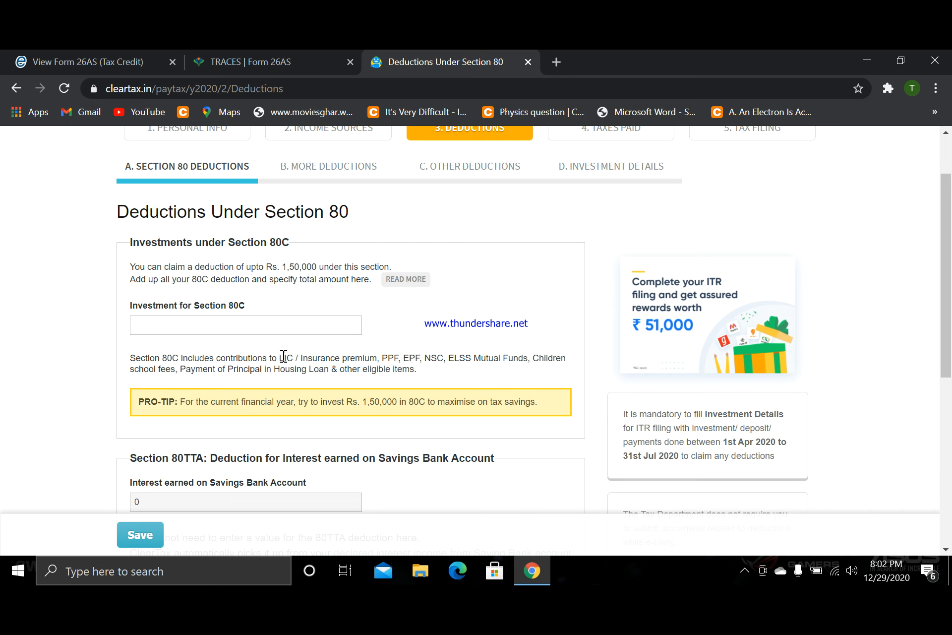
{"action": "left_click", "coordinate": [249, 325]}
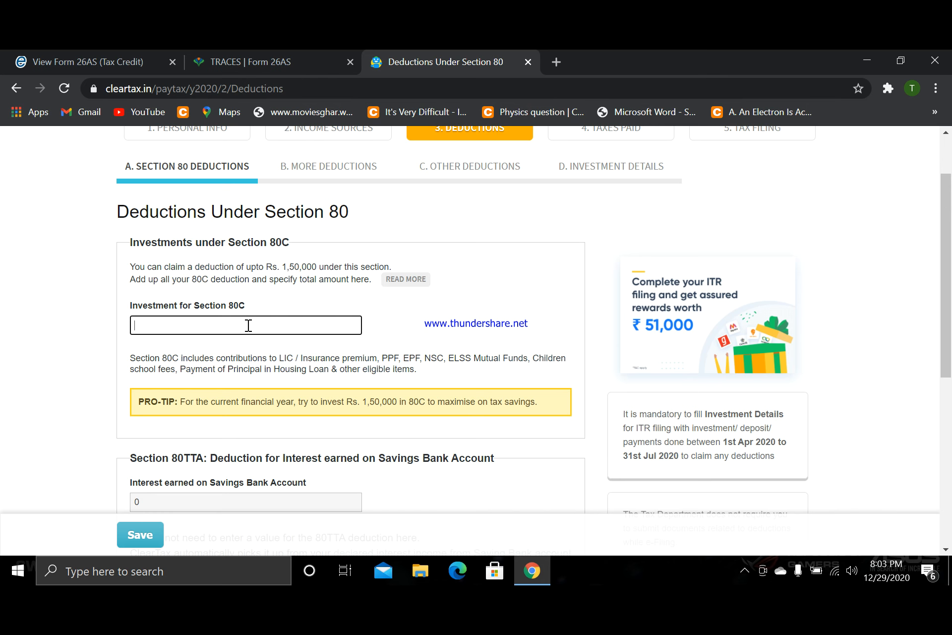
{"action": "left_click", "coordinate": [248, 325]}
{"action": "type", "text": "565655"}
{"action": "key", "text": "BackSpace"}
- Save the Section 80 deductions and review the further deductions, from Section 80D medical insurance to the NPS contributions
{"action": "scroll", "coordinate": [258, 327], "scroll_direction": "down", "scroll_amount": 7}
{"action": "left_click", "coordinate": [139, 467]}
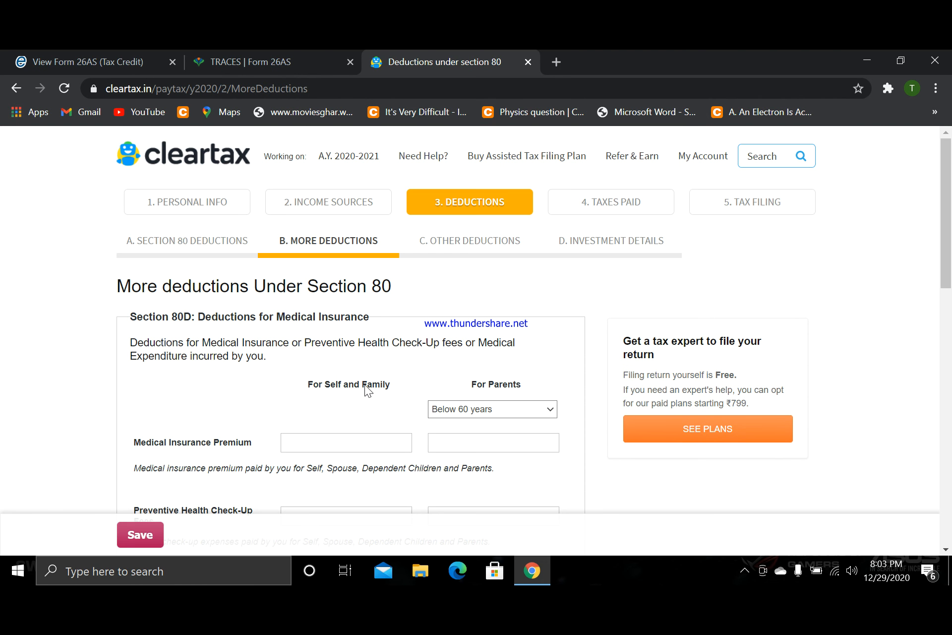
{"action": "scroll", "coordinate": [365, 385], "scroll_direction": "down", "scroll_amount": 4}
{"action": "scroll", "coordinate": [347, 385], "scroll_direction": "up", "scroll_amount": 3}
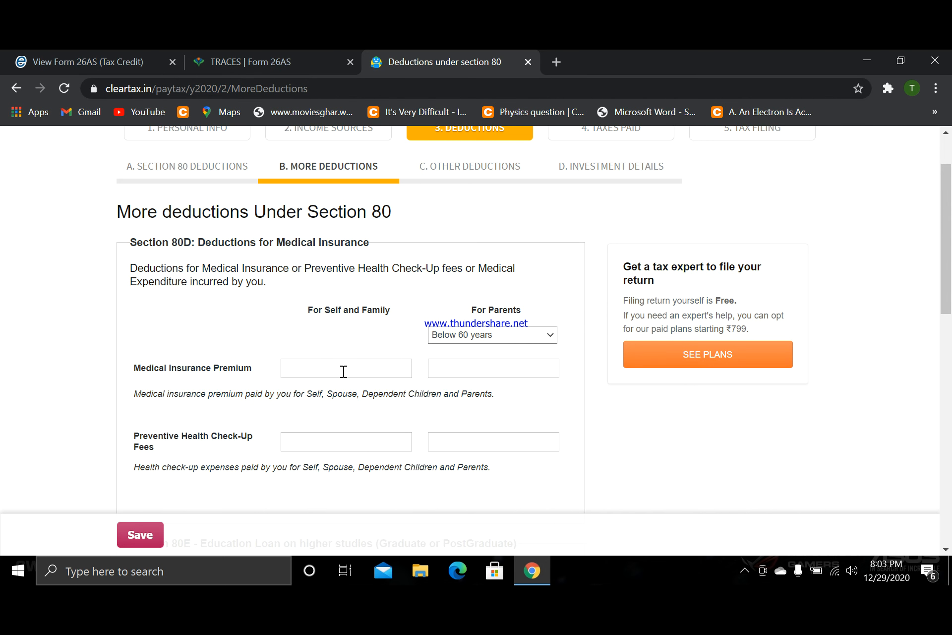
{"action": "scroll", "coordinate": [342, 372], "scroll_direction": "down", "scroll_amount": 2}
{"action": "scroll", "coordinate": [391, 342], "scroll_direction": "down", "scroll_amount": 6}
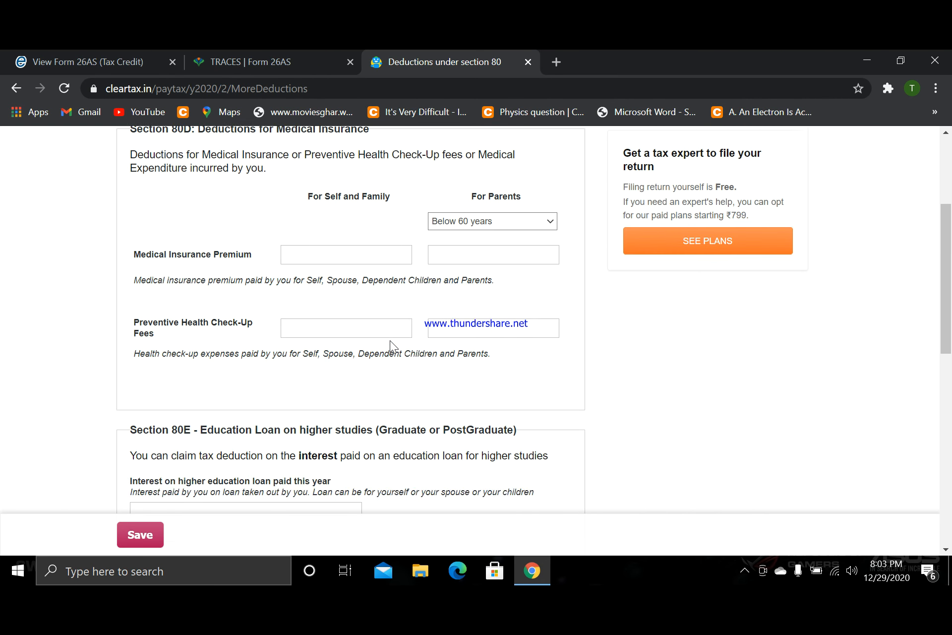
{"action": "scroll", "coordinate": [391, 341], "scroll_direction": "up", "scroll_amount": 9}
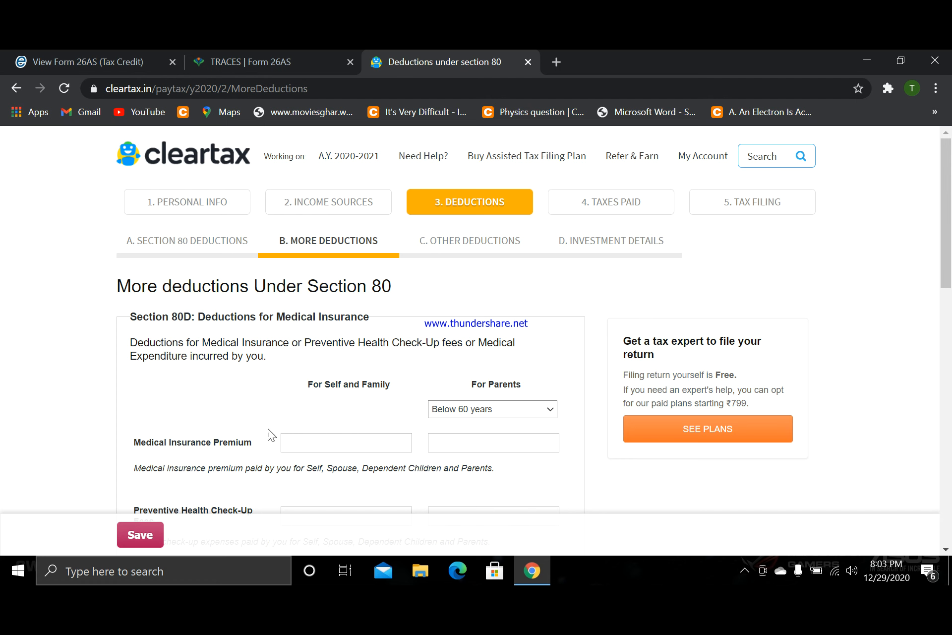
{"action": "scroll", "coordinate": [287, 442], "scroll_direction": "down", "scroll_amount": 3}
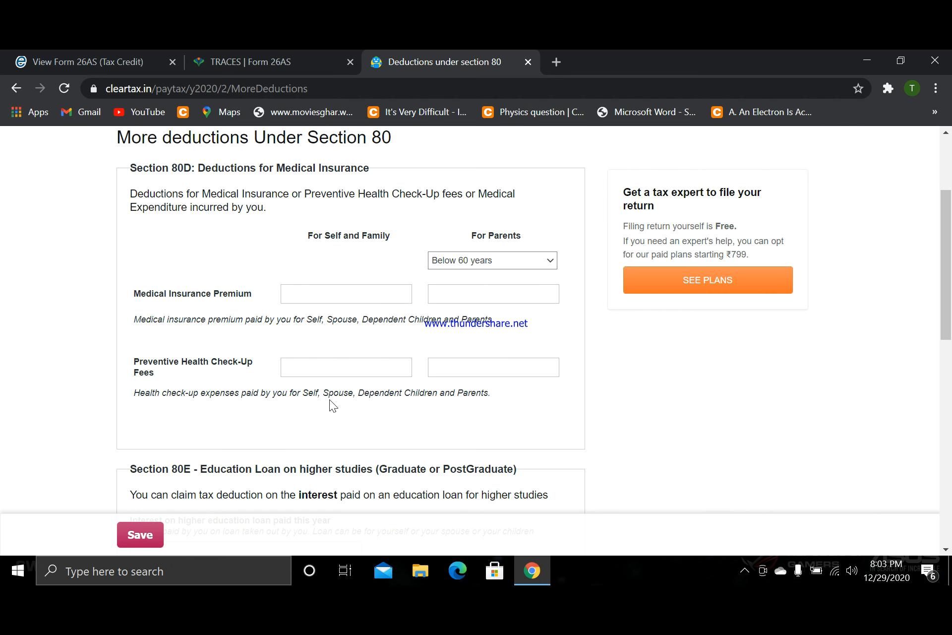
{"action": "scroll", "coordinate": [329, 400], "scroll_direction": "up", "scroll_amount": 3}
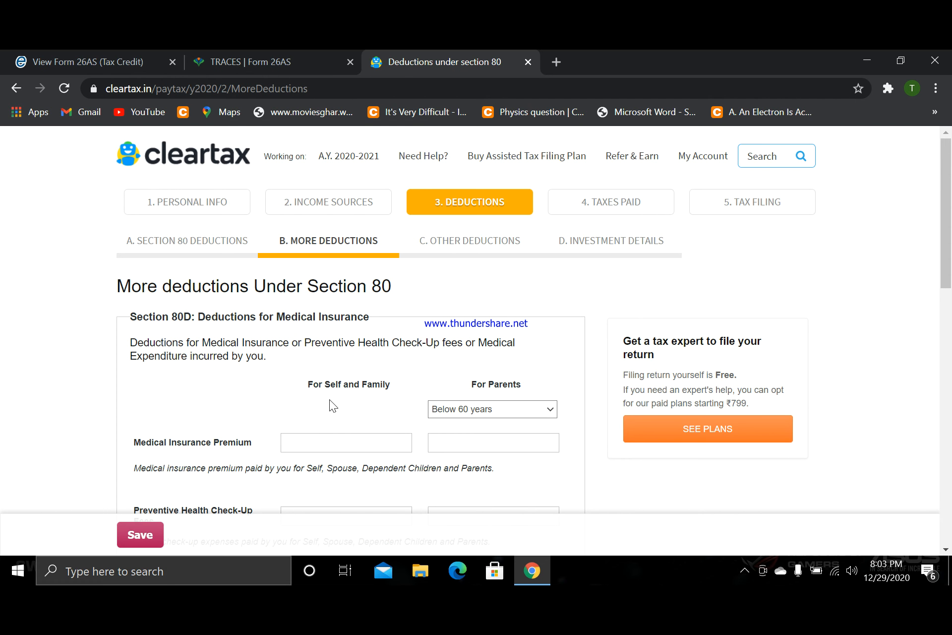
{"action": "scroll", "coordinate": [406, 355], "scroll_direction": "down", "scroll_amount": 15}
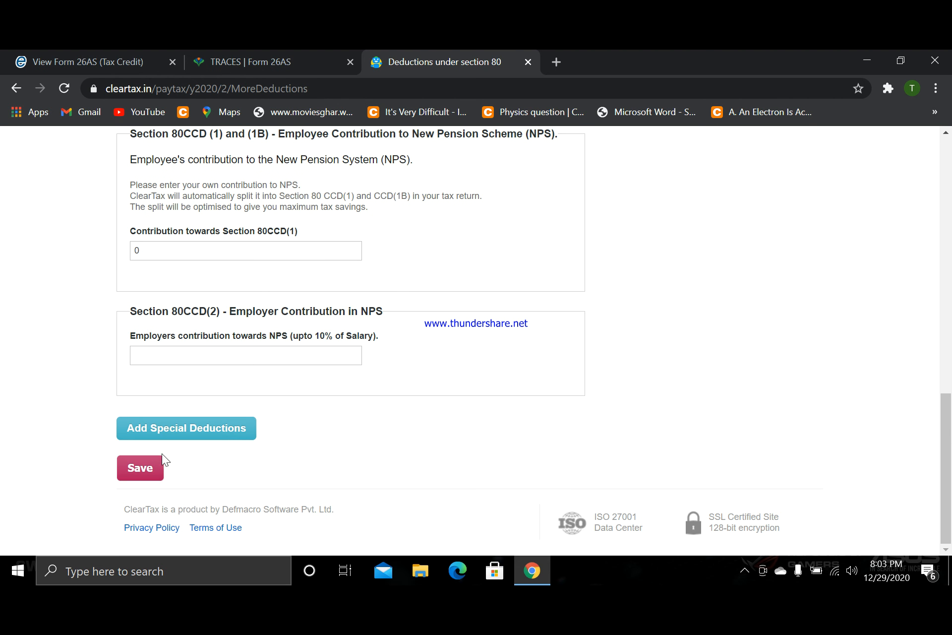
- Save the further deductions and skip the disability deductions and the extended-period investment details
{"action": "left_click", "coordinate": [145, 466]}
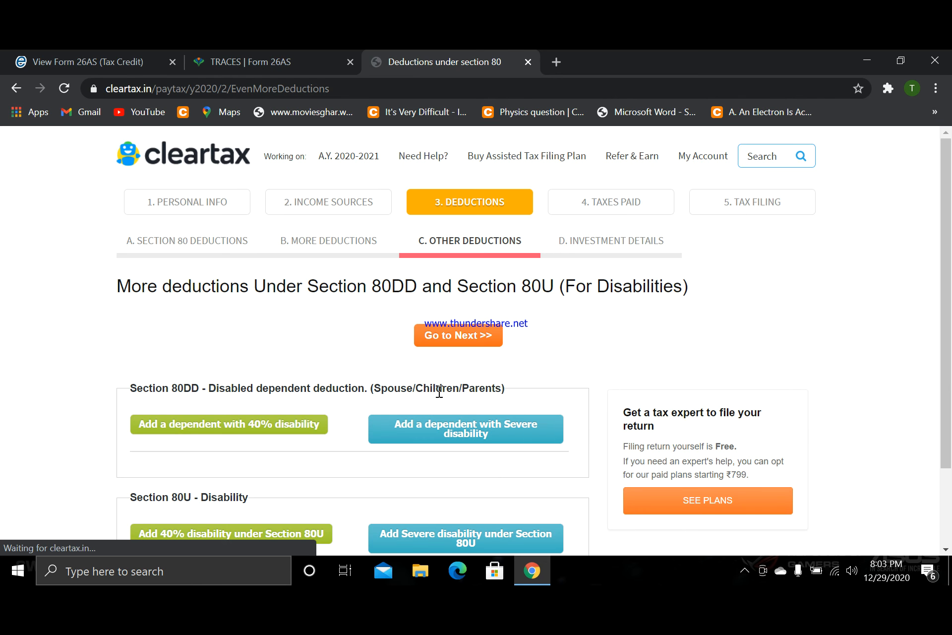
{"action": "left_click", "coordinate": [457, 332]}
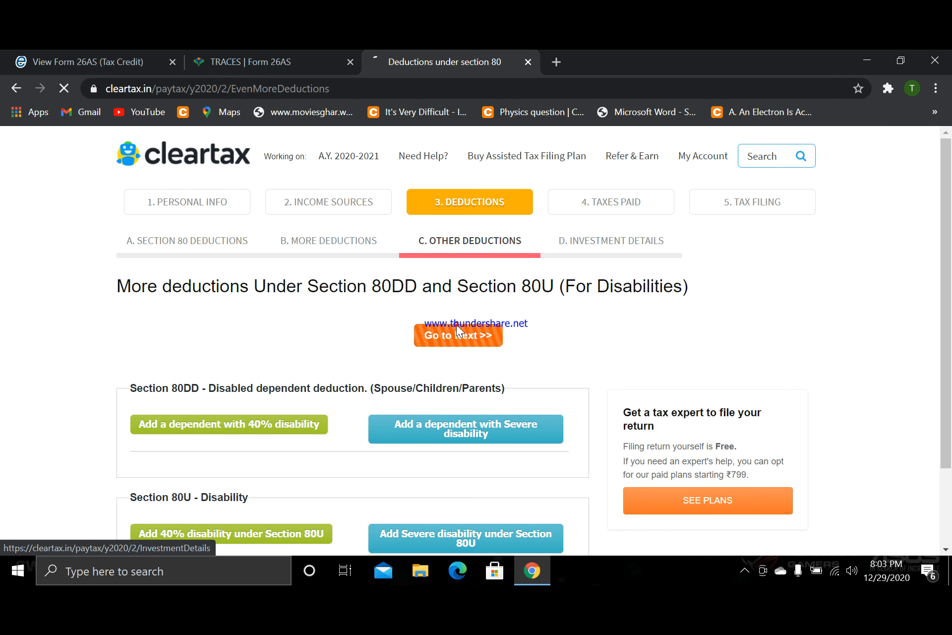
{"action": "left_click", "coordinate": [758, 284]}
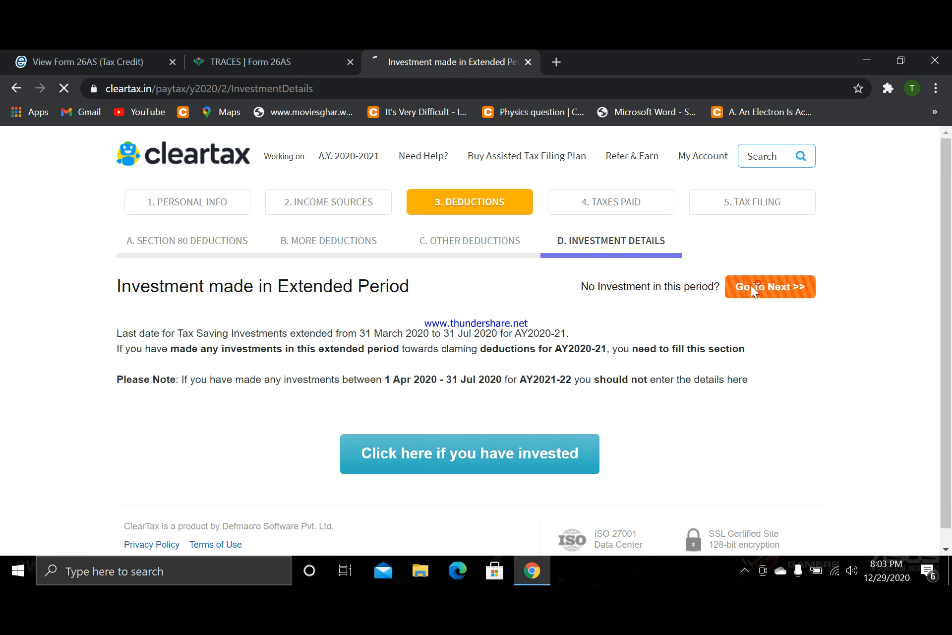
- Review the TDS on salary income summary and compare it with Form 26AS
{"action": "scroll", "coordinate": [656, 371], "scroll_direction": "down", "scroll_amount": 4}
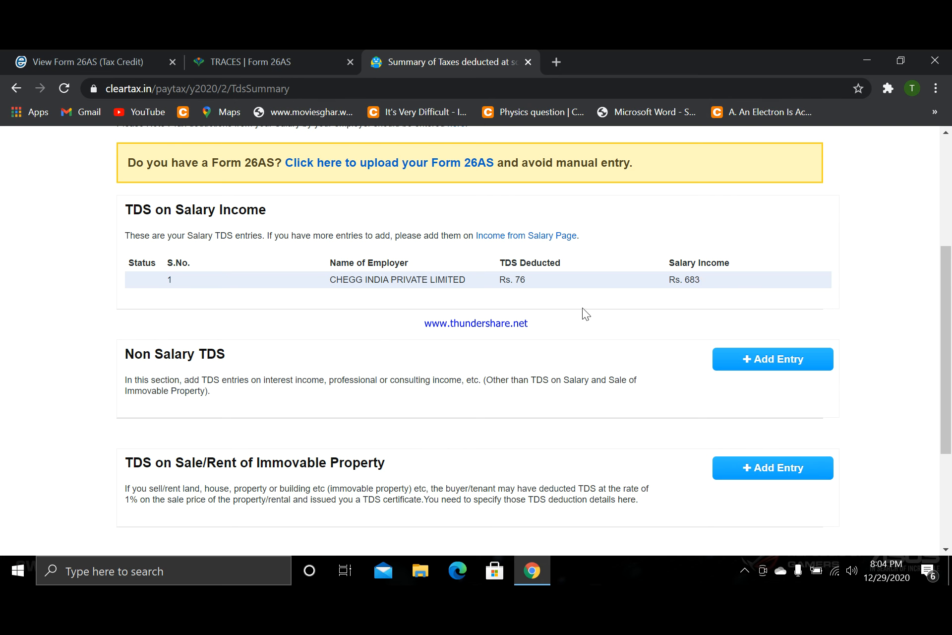
{"action": "left_click", "coordinate": [257, 56]}
{"action": "left_click", "coordinate": [436, 56]}
{"action": "scroll", "coordinate": [517, 259], "scroll_direction": "up", "scroll_amount": 5}
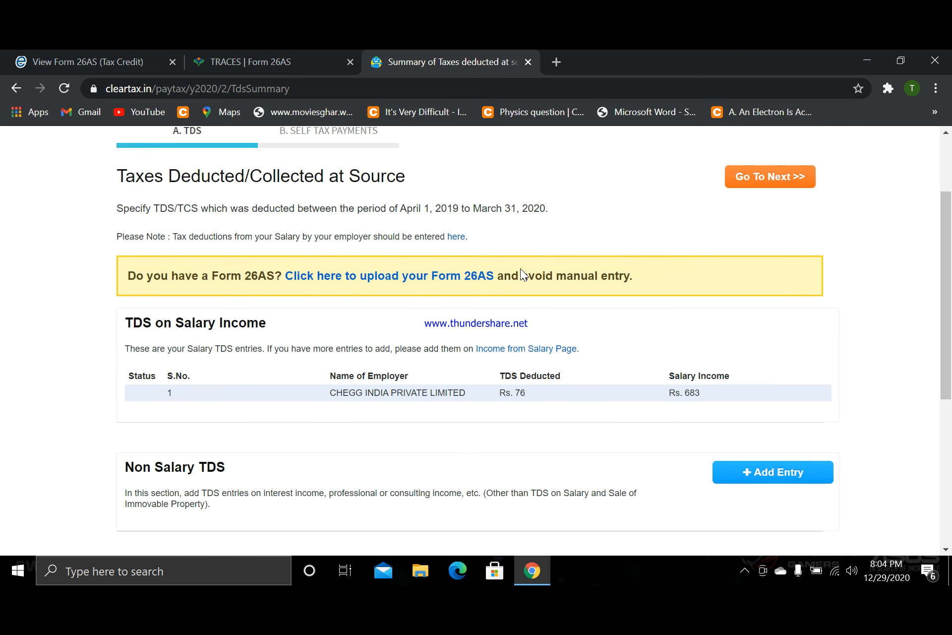
- Continue past the TDS and self tax payments to the tax filing section and review the required Aadhaar and bank details
{"action": "left_click", "coordinate": [771, 281]}
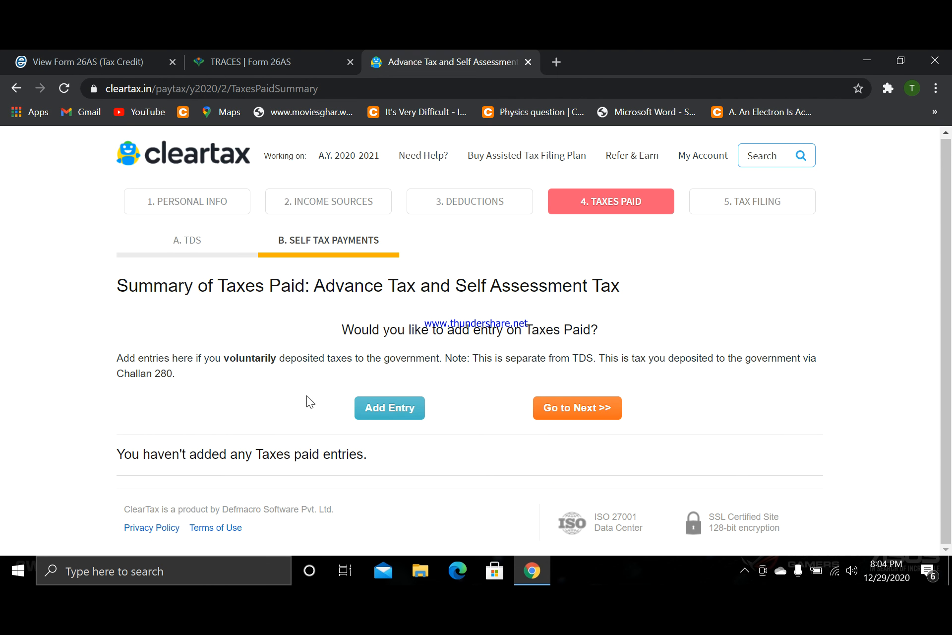
{"action": "left_click", "coordinate": [568, 408]}
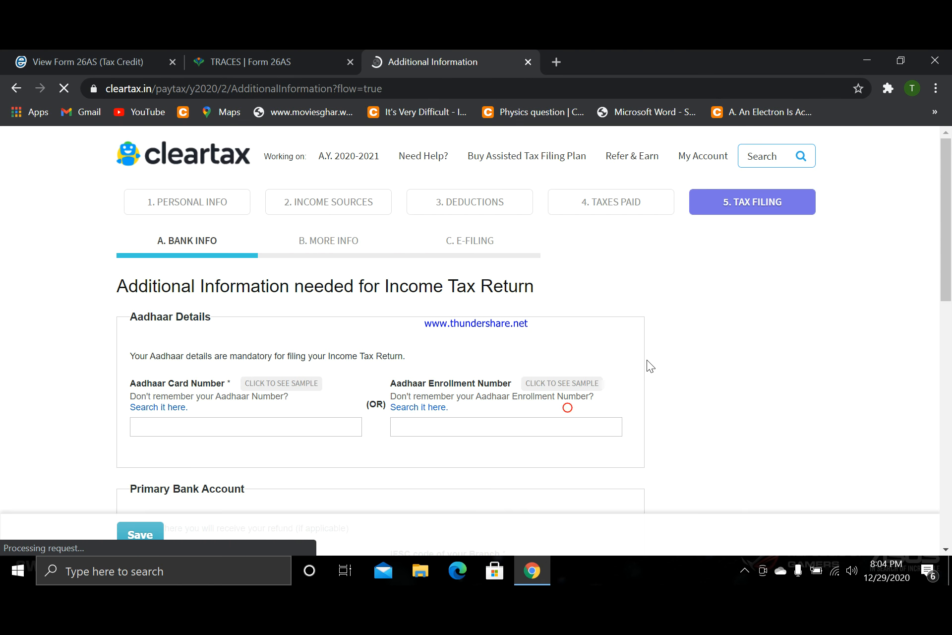
{"action": "scroll", "coordinate": [648, 362], "scroll_direction": "down", "scroll_amount": 3}
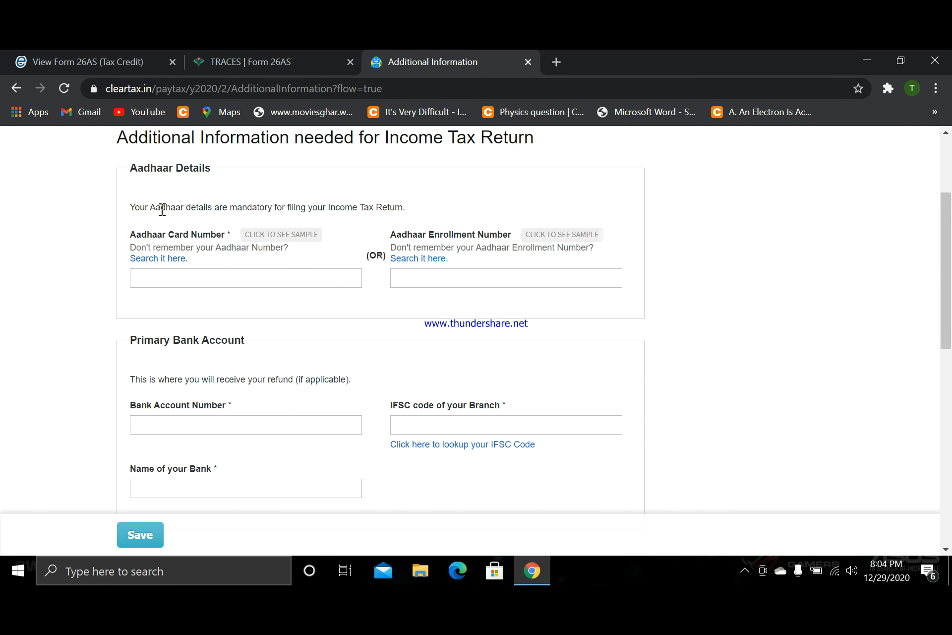
{"action": "scroll", "coordinate": [51, 248], "scroll_direction": "up", "scroll_amount": 3}
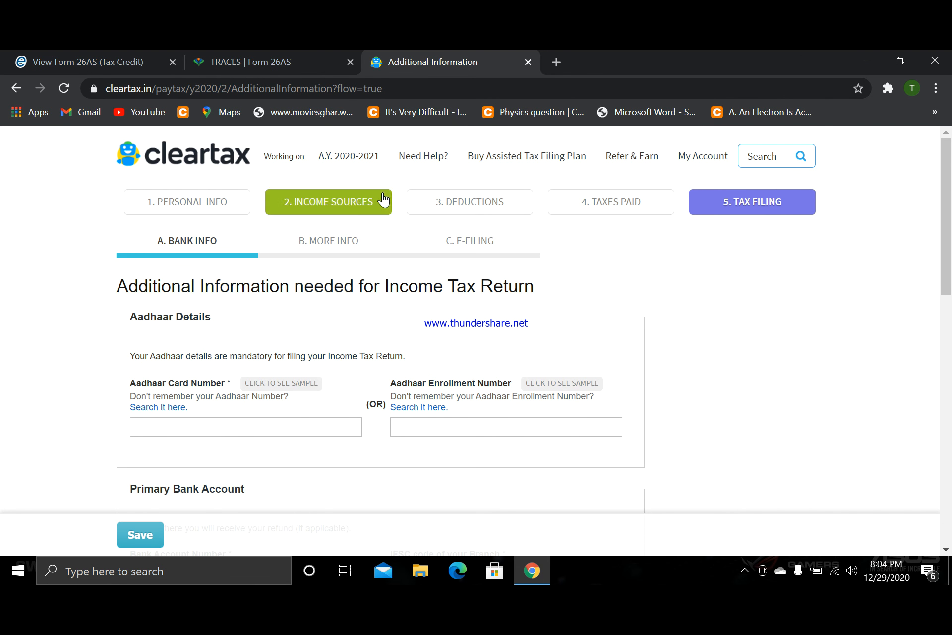
- Review the Aadhaar, bank account and contact fields, leave them empty, and save the additional information for the return
{"action": "scroll", "coordinate": [100, 303], "scroll_direction": "down", "scroll_amount": 3}
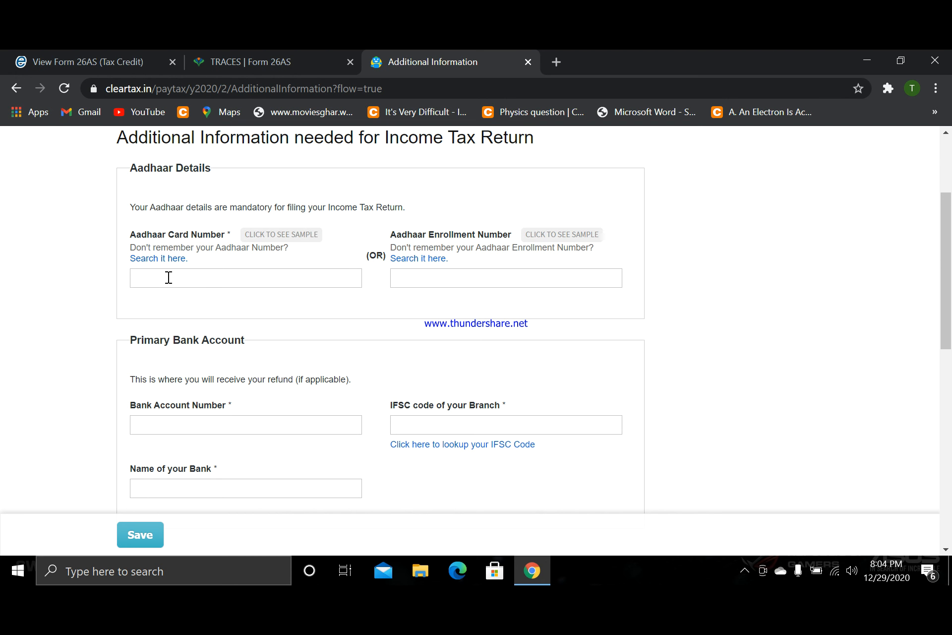
{"action": "scroll", "coordinate": [169, 277], "scroll_direction": "down", "scroll_amount": 3}
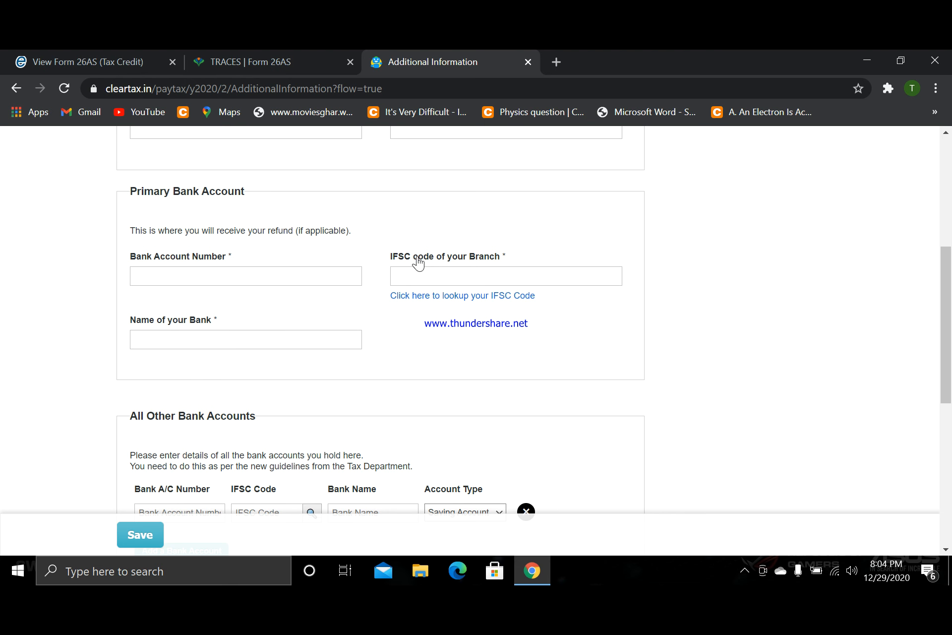
{"action": "scroll", "coordinate": [417, 265], "scroll_direction": "down", "scroll_amount": 6}
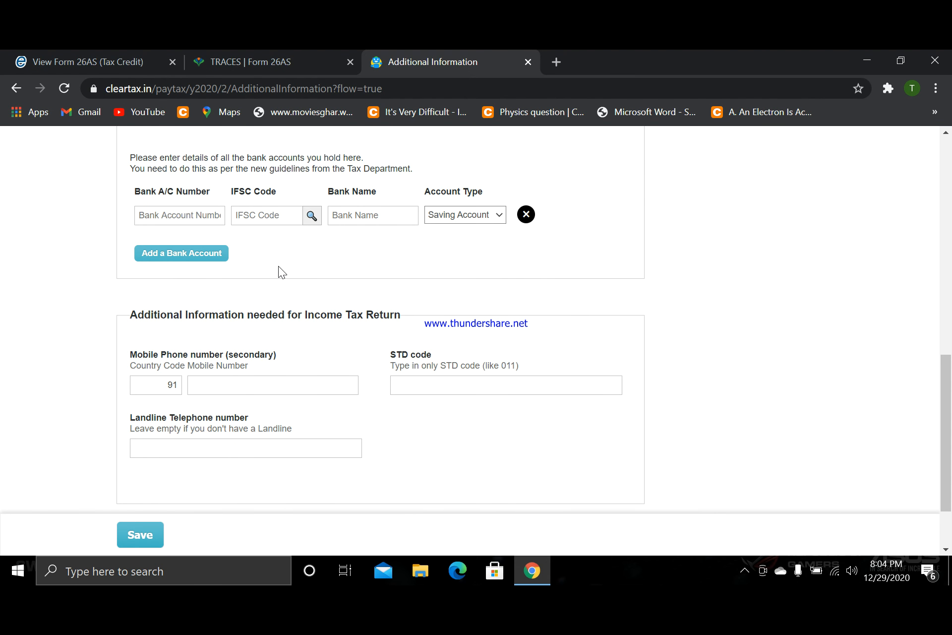
{"action": "scroll", "coordinate": [278, 266], "scroll_direction": "down", "scroll_amount": 2}
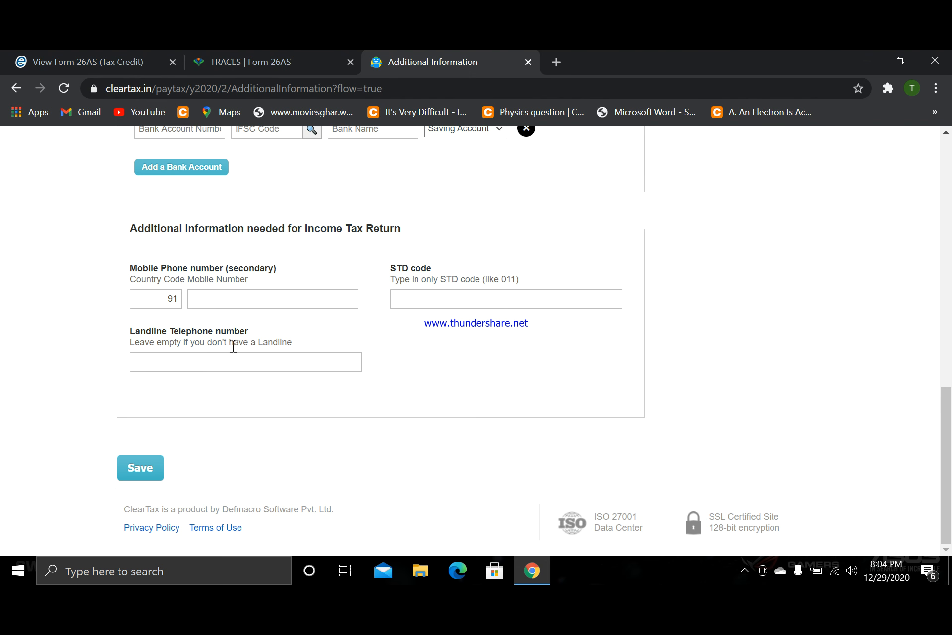
{"action": "left_click", "coordinate": [144, 465]}
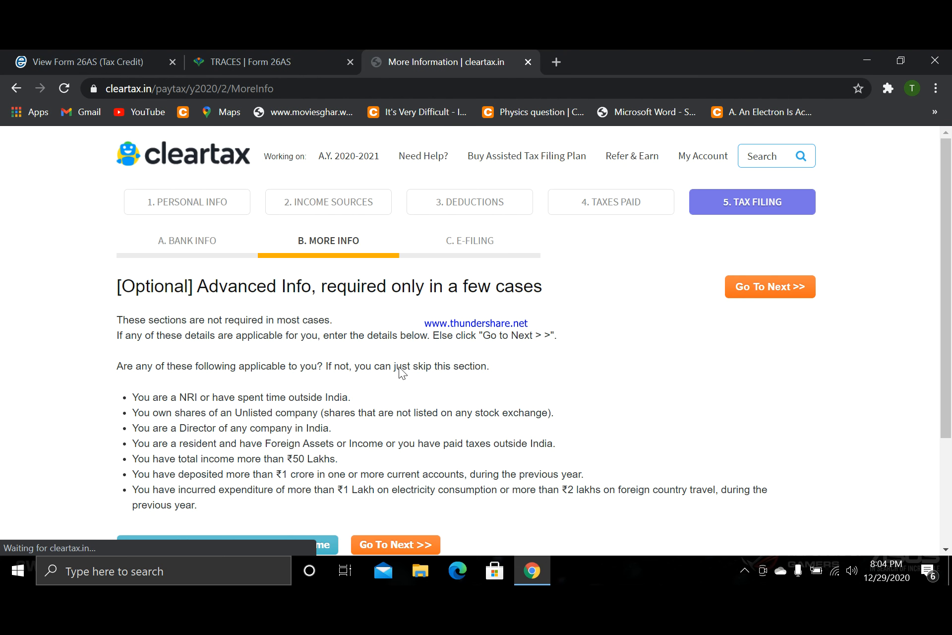
- Skip the optional advanced information and review the personal information and the ITR1 income, deductions and taxes summary for e-filing
{"action": "scroll", "coordinate": [397, 368], "scroll_direction": "down", "scroll_amount": 3}
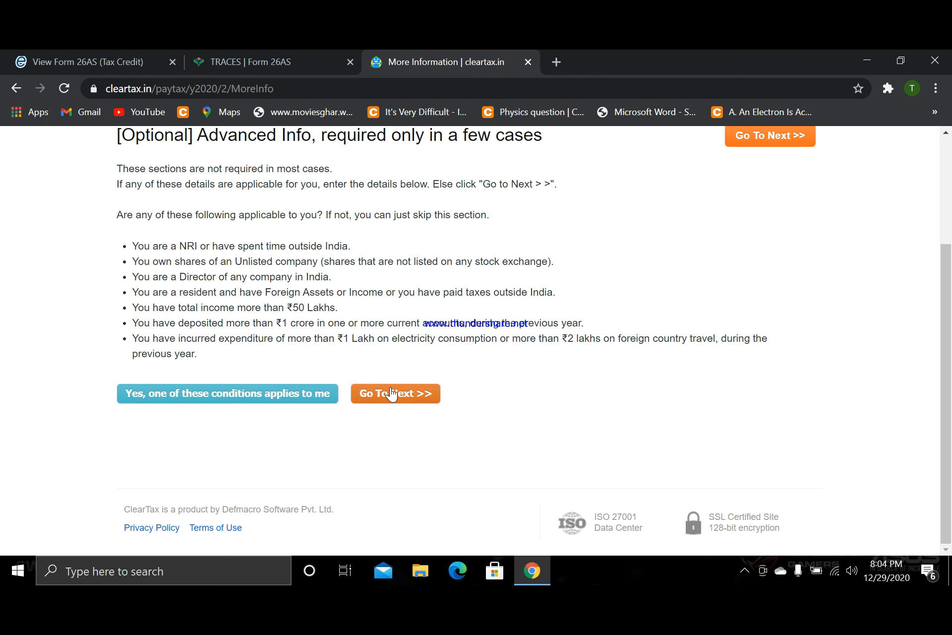
{"action": "scroll", "coordinate": [208, 317], "scroll_direction": "up", "scroll_amount": 1}
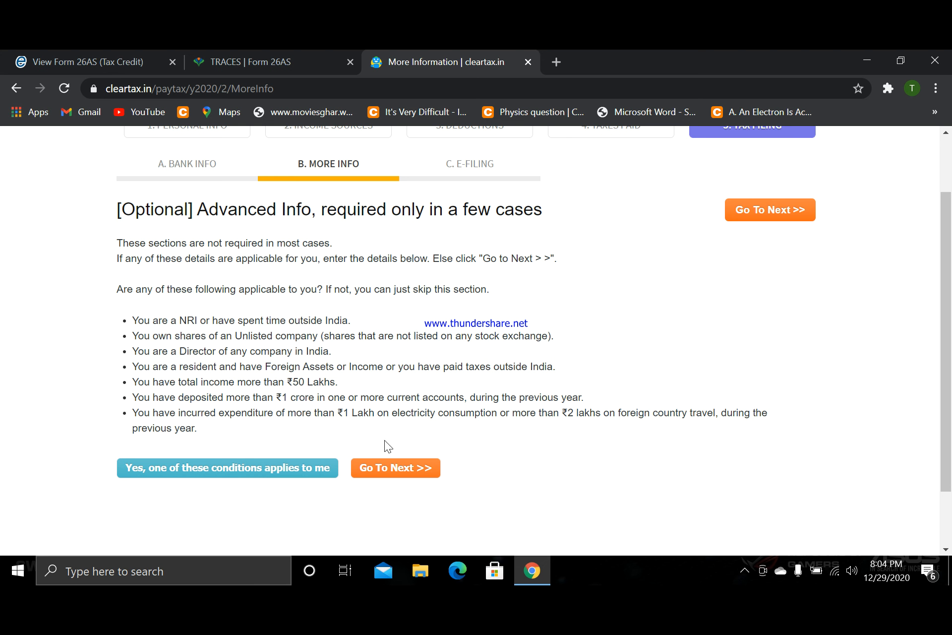
{"action": "left_click", "coordinate": [394, 469]}
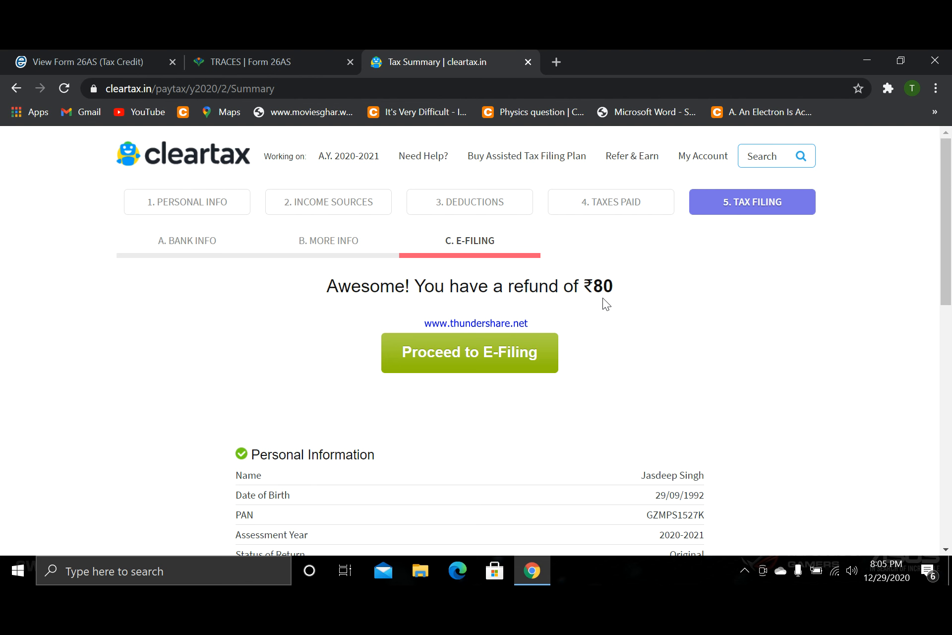
{"action": "scroll", "coordinate": [602, 297], "scroll_direction": "down", "scroll_amount": 6}
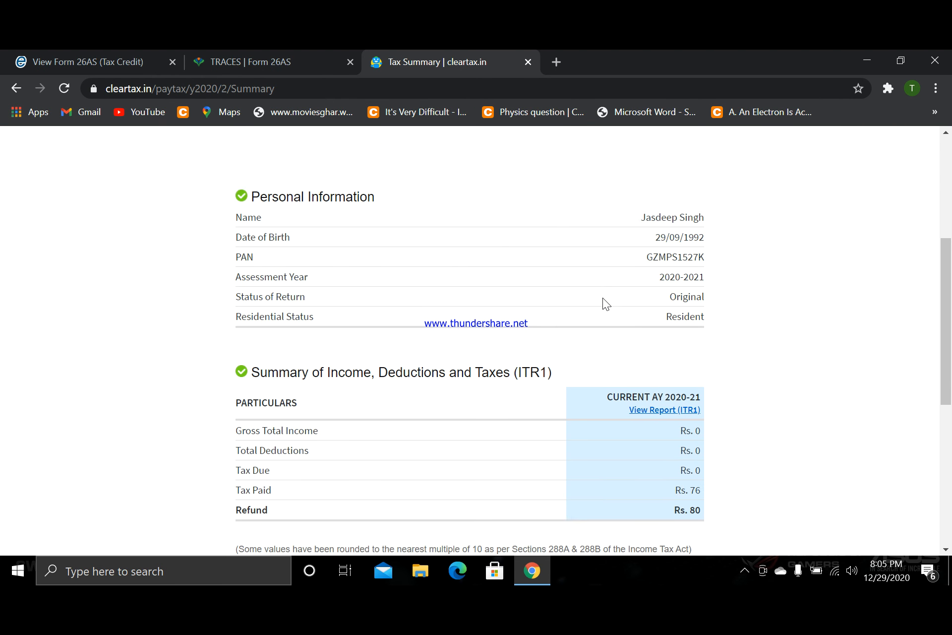
{"action": "scroll", "coordinate": [157, 248], "scroll_direction": "down", "scroll_amount": 3}
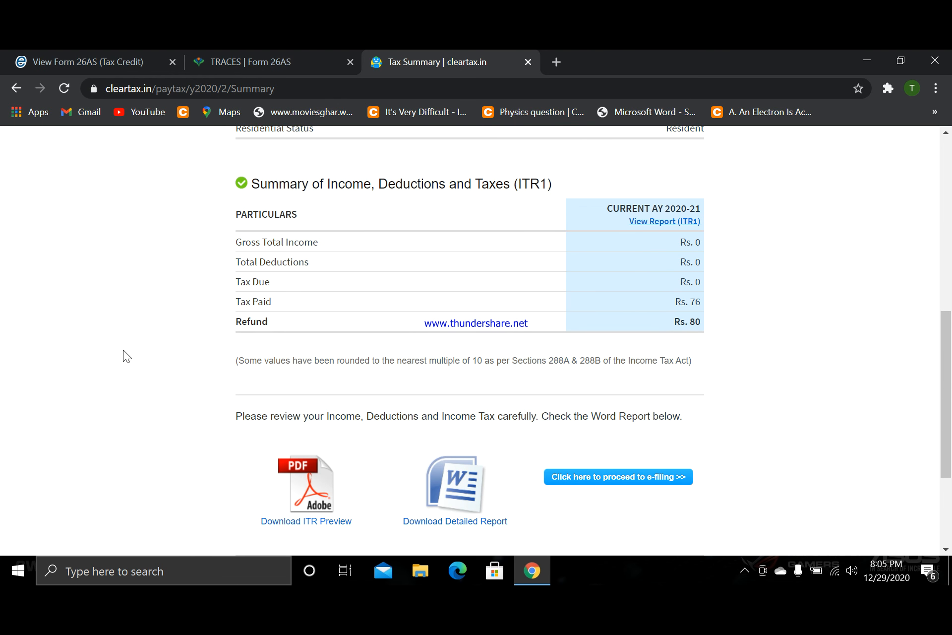
{"action": "scroll", "coordinate": [123, 350], "scroll_direction": "down", "scroll_amount": 1}
{"action": "scroll", "coordinate": [123, 350], "scroll_direction": "up", "scroll_amount": 10}
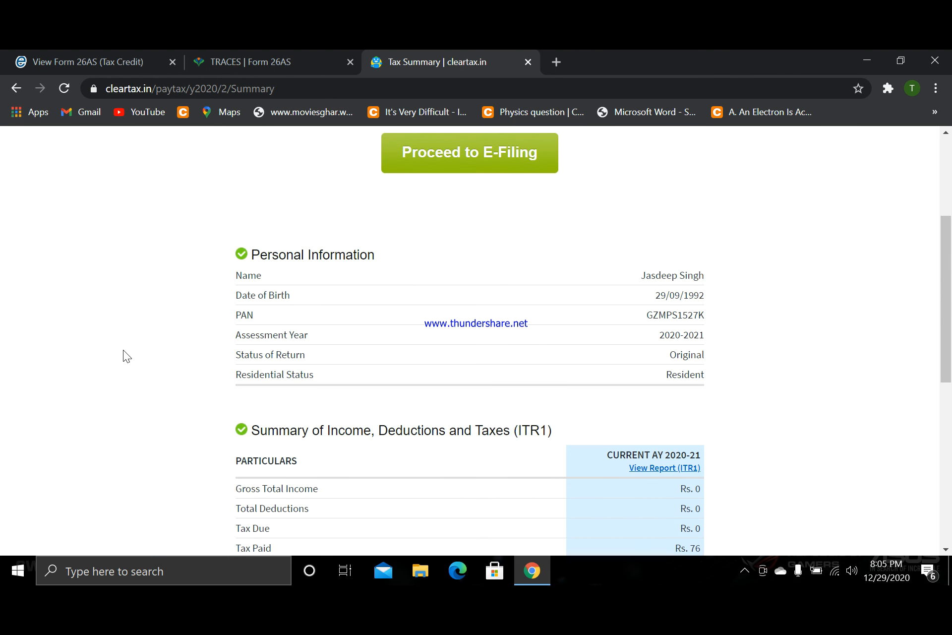